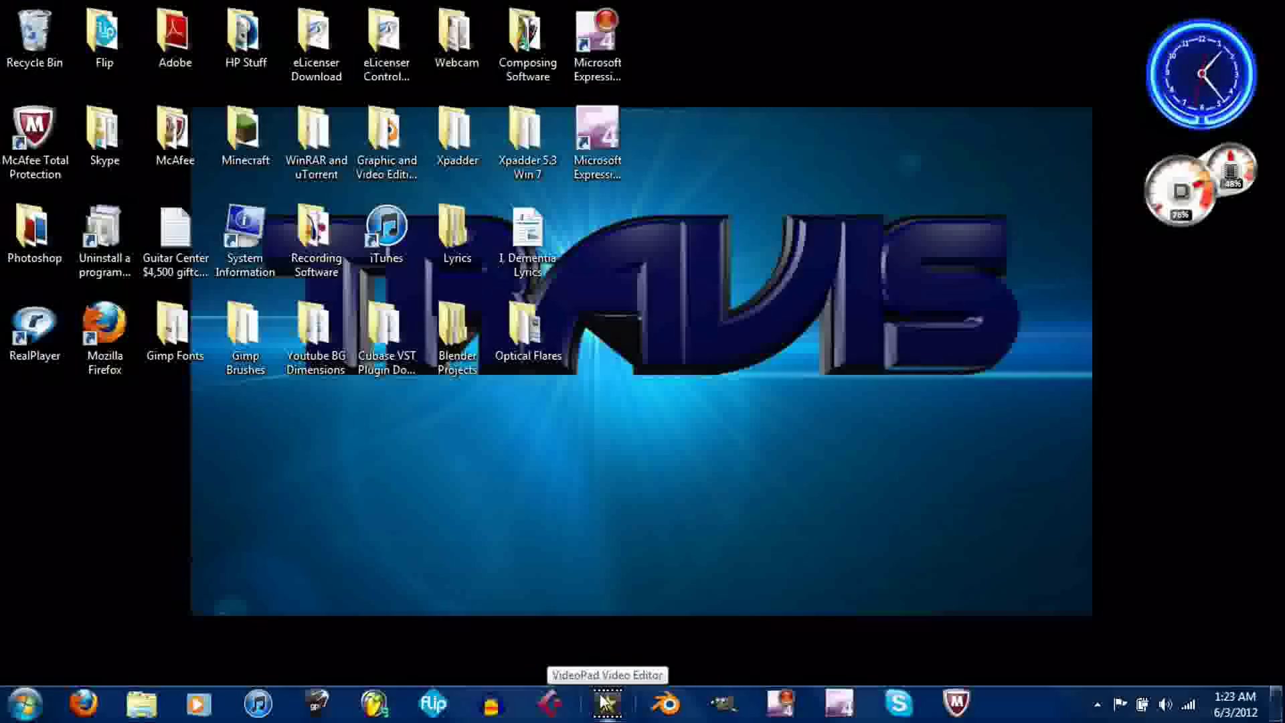
- Launch VideoPad Video Editor and dismiss the Trial Expiring reminder with Don't Show
{"action": "left_click", "coordinate": [605, 702]}
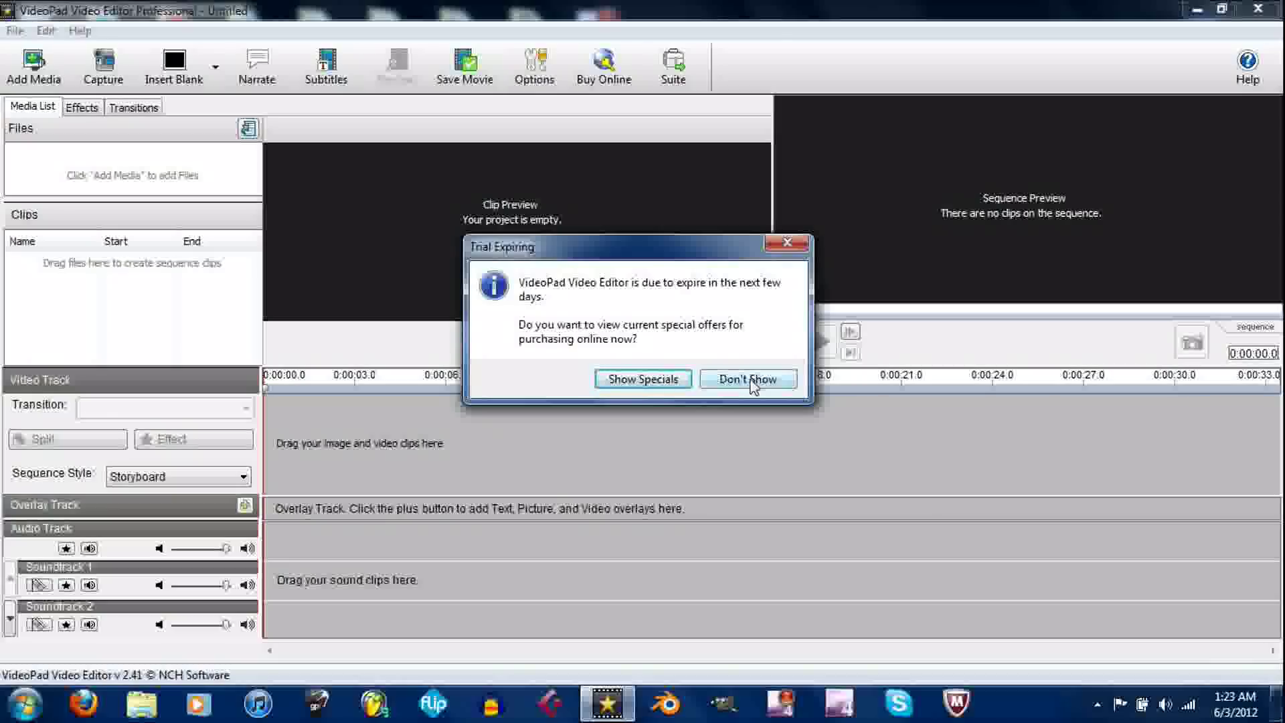
{"action": "left_click", "coordinate": [755, 386]}
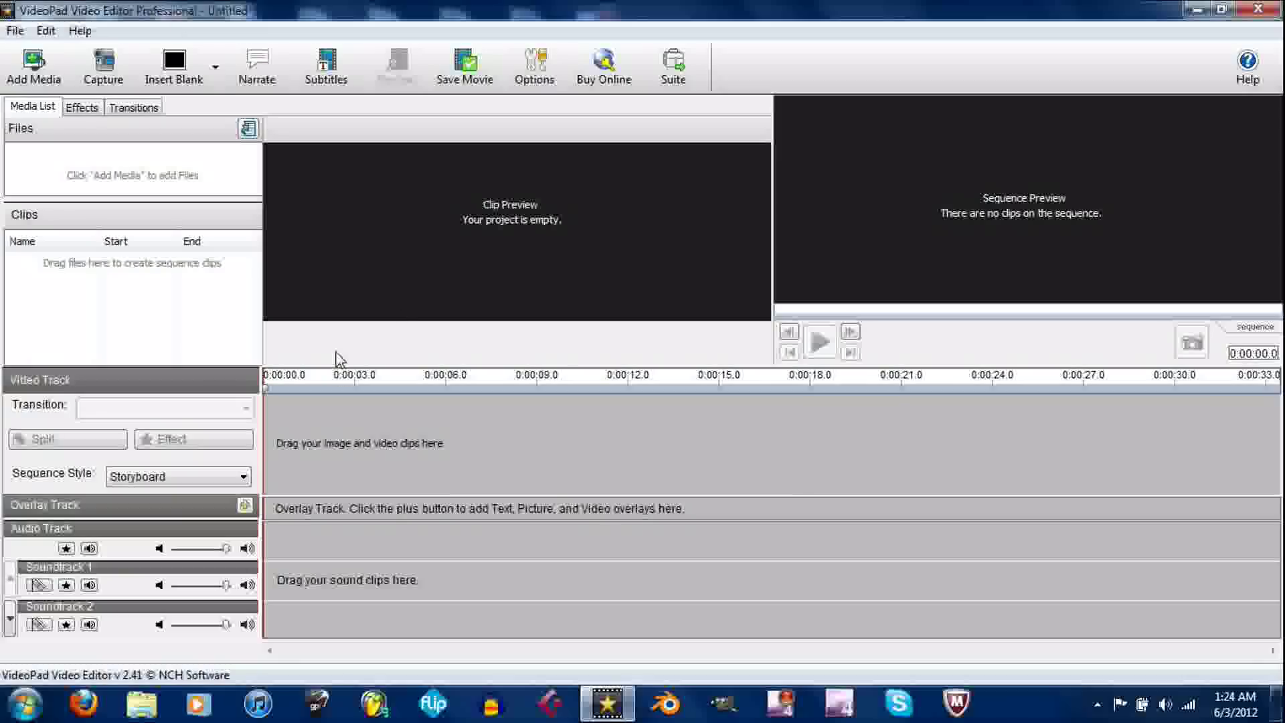
- Import Hate Creation Vocal Cover movie.wmv from the Videos library into the project
{"action": "left_click", "coordinate": [29, 80]}
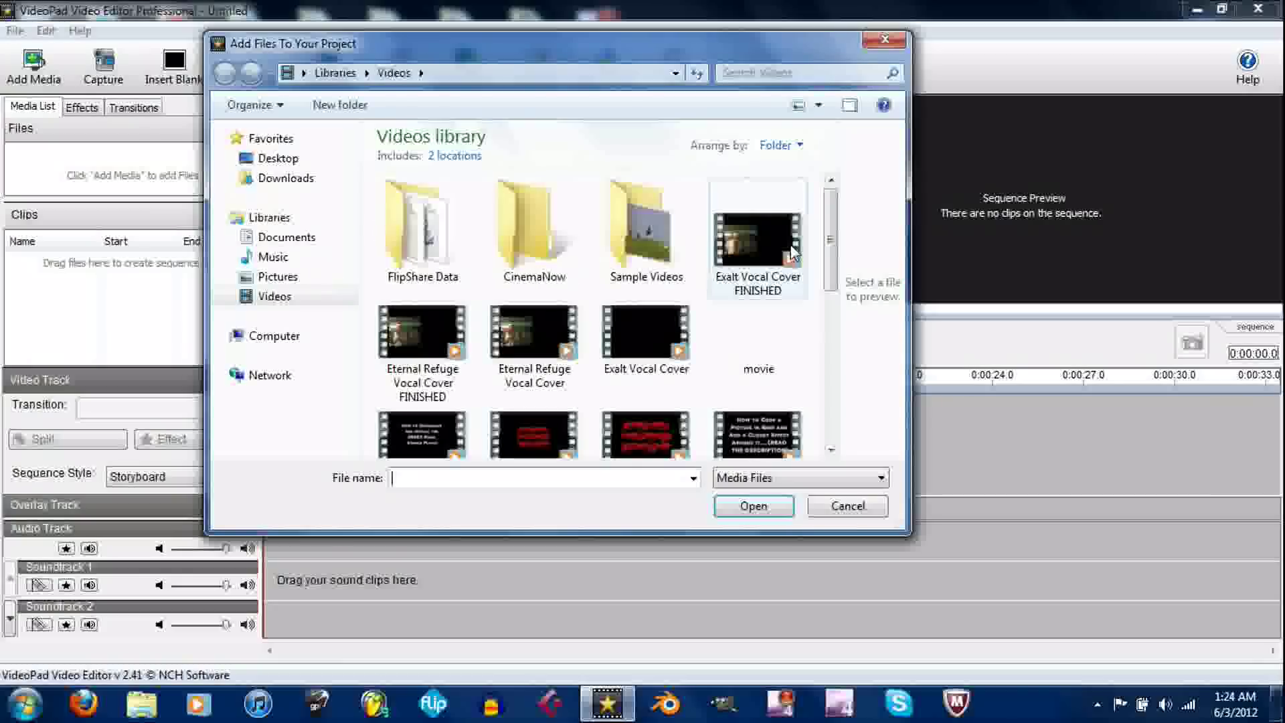
{"action": "left_click_drag", "start_coordinate": [832, 231], "coordinate": [831, 289]}
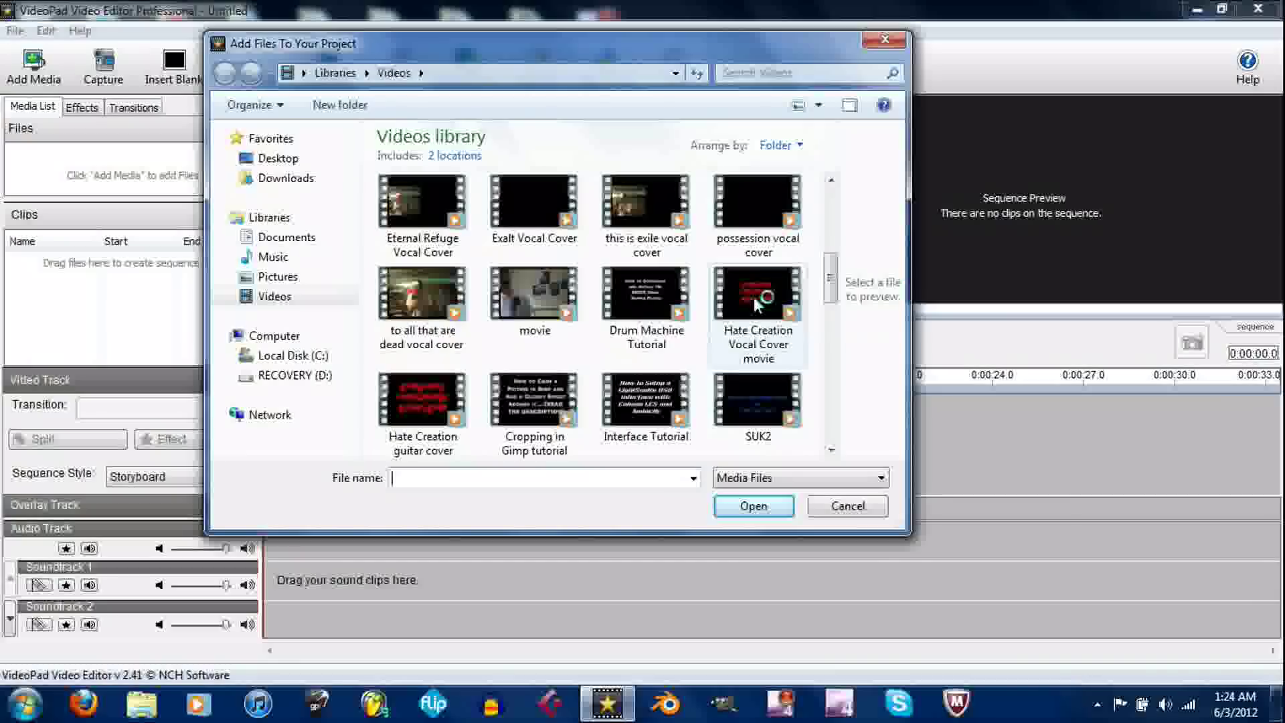
{"action": "double_click", "coordinate": [736, 316]}
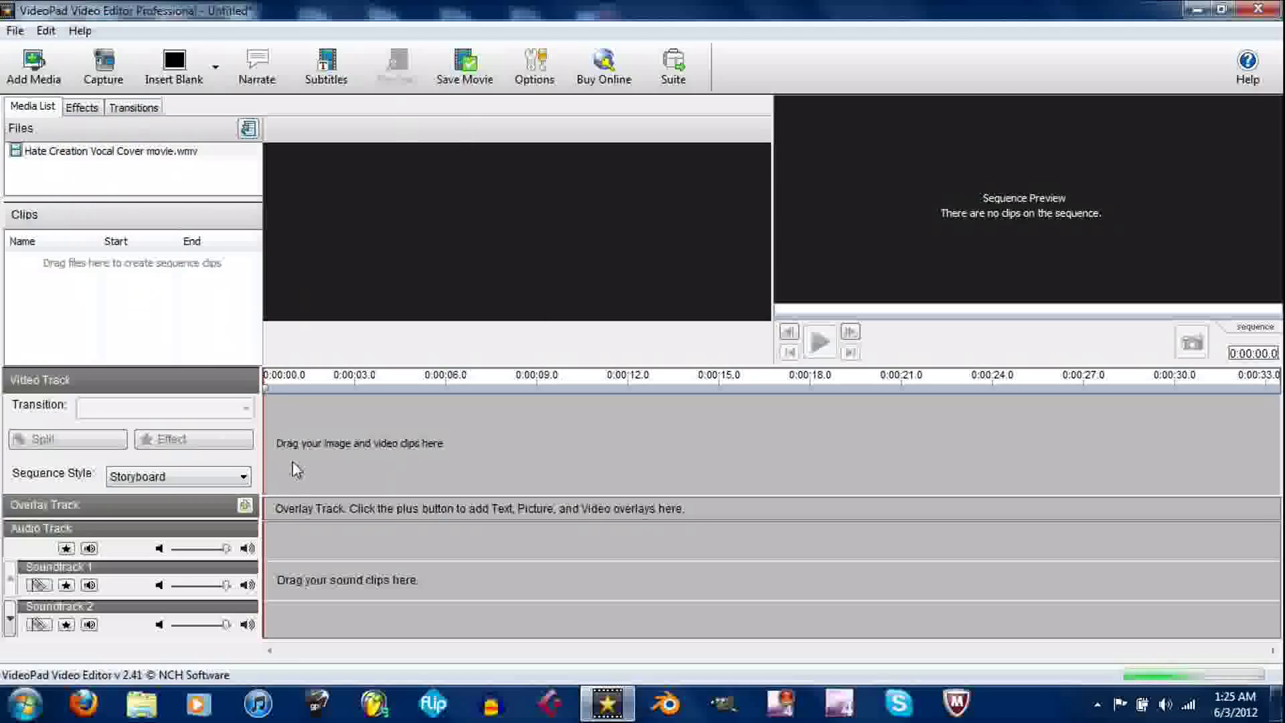
- Start importing Countdown Movie gp6, then cancel its loading
{"action": "left_click", "coordinate": [50, 70]}
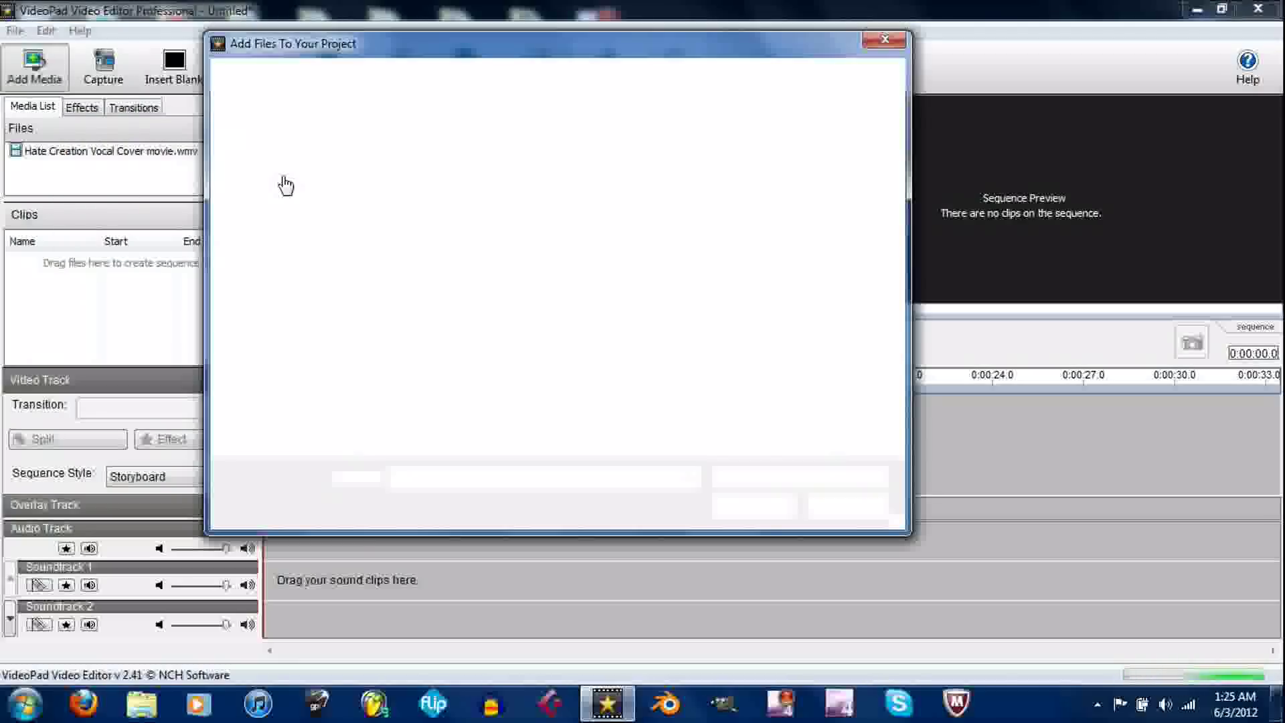
{"action": "left_click_drag", "start_coordinate": [830, 208], "coordinate": [828, 343]}
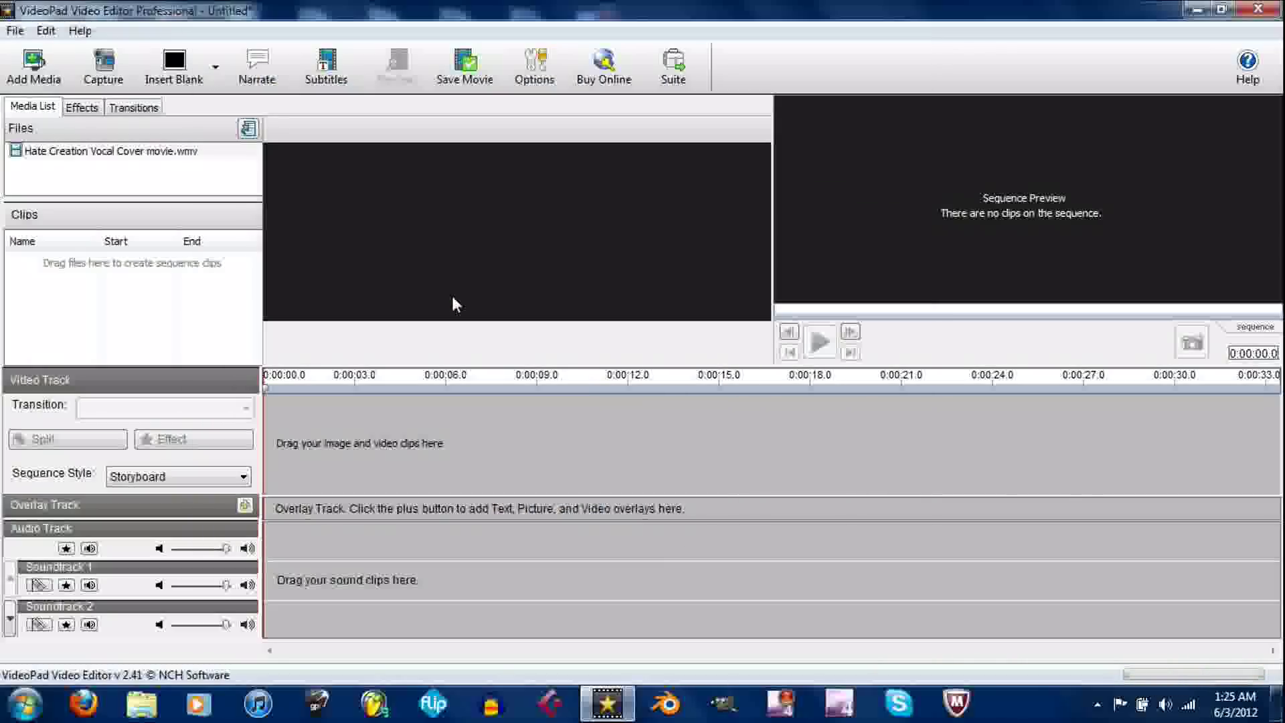
{"action": "double_click", "coordinate": [451, 293]}
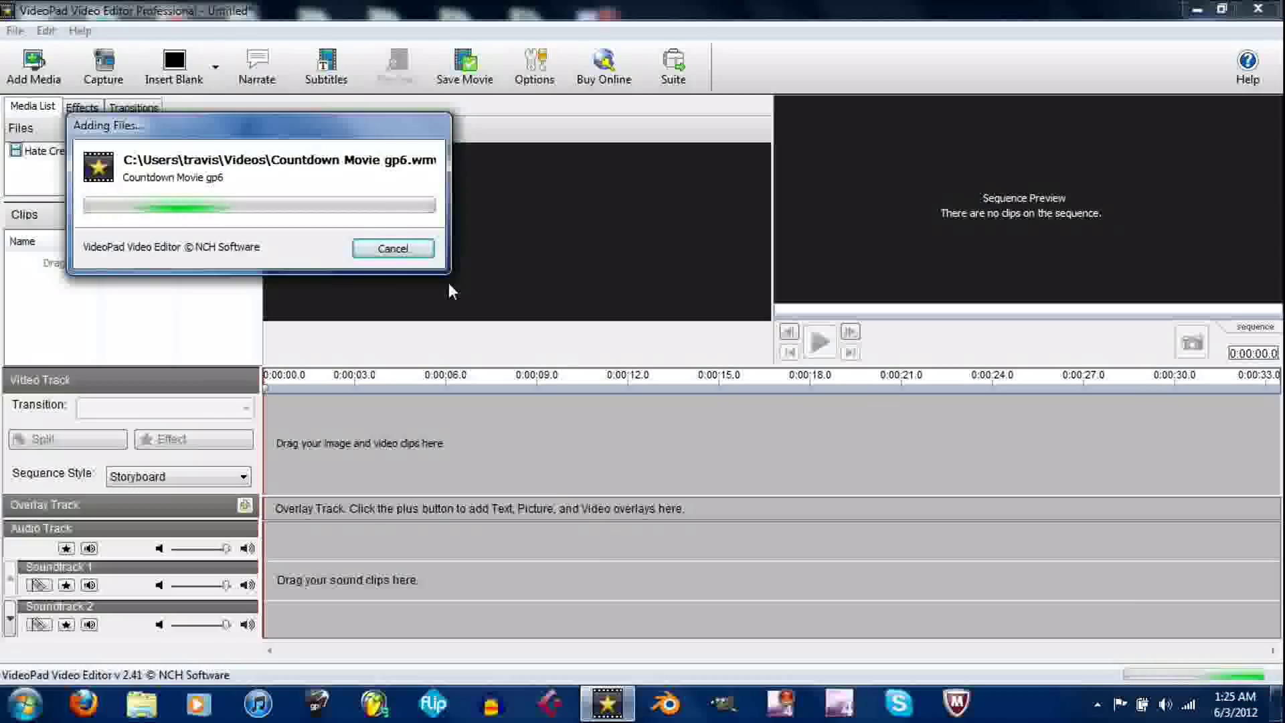
{"action": "left_click", "coordinate": [415, 251]}
- Import Drum Machine Tutorial.wmv from the Videos library into the project
{"action": "left_click", "coordinate": [57, 73]}
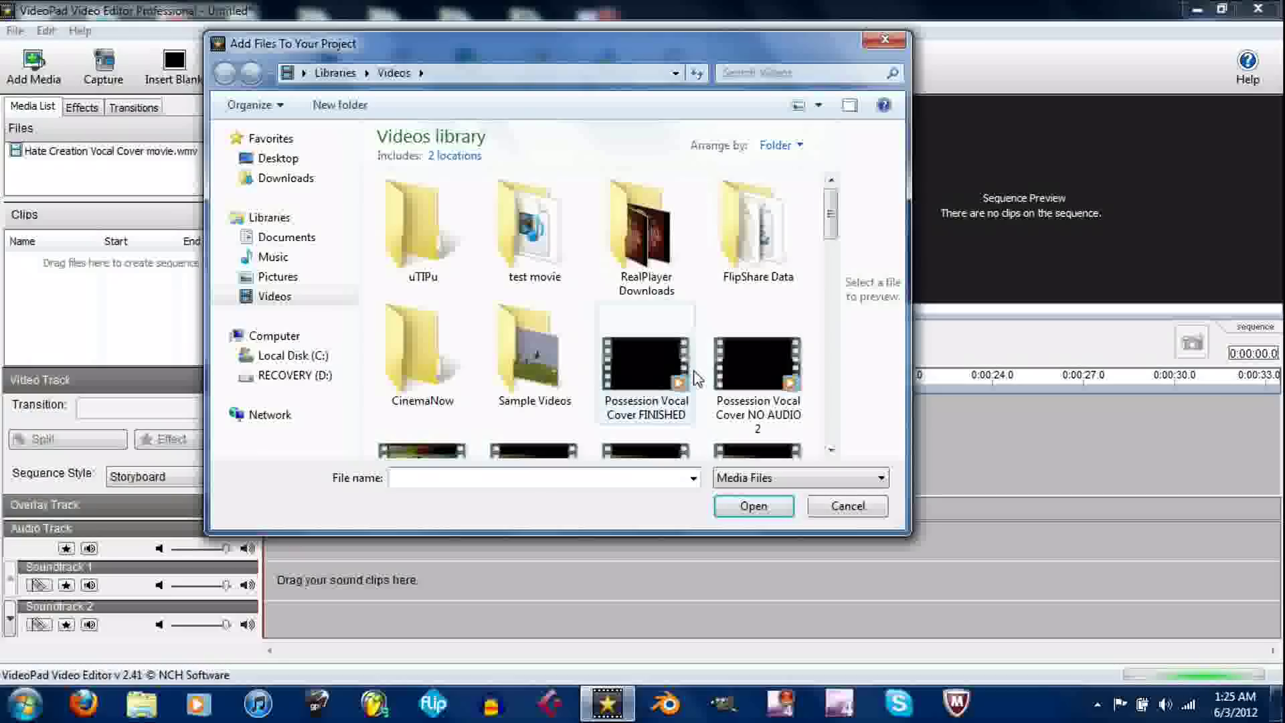
{"action": "scroll", "coordinate": [834, 261], "scroll_direction": "down", "scroll_amount": 1}
{"action": "scroll", "coordinate": [834, 268], "scroll_direction": "down", "scroll_amount": 2}
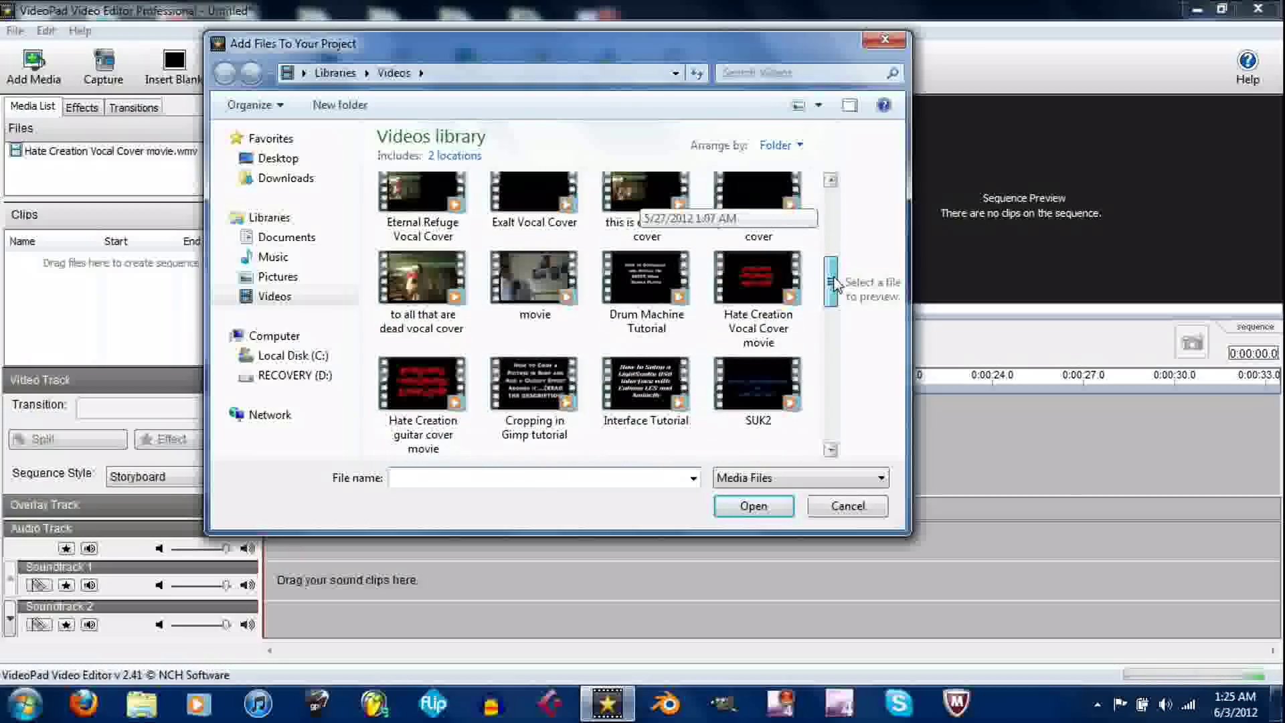
{"action": "double_click", "coordinate": [667, 289]}
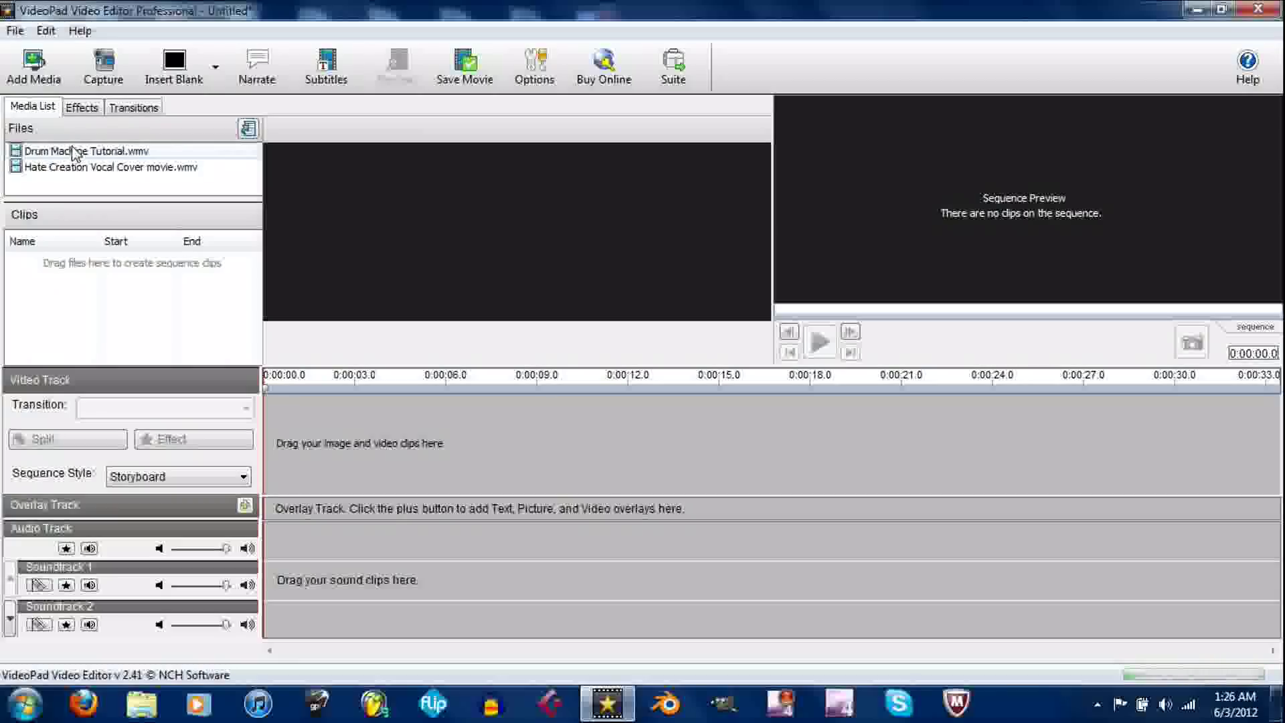
- Preview the Drum Machine Tutorial and Hate Creation Vocal Cover files
{"action": "left_click", "coordinate": [75, 153]}
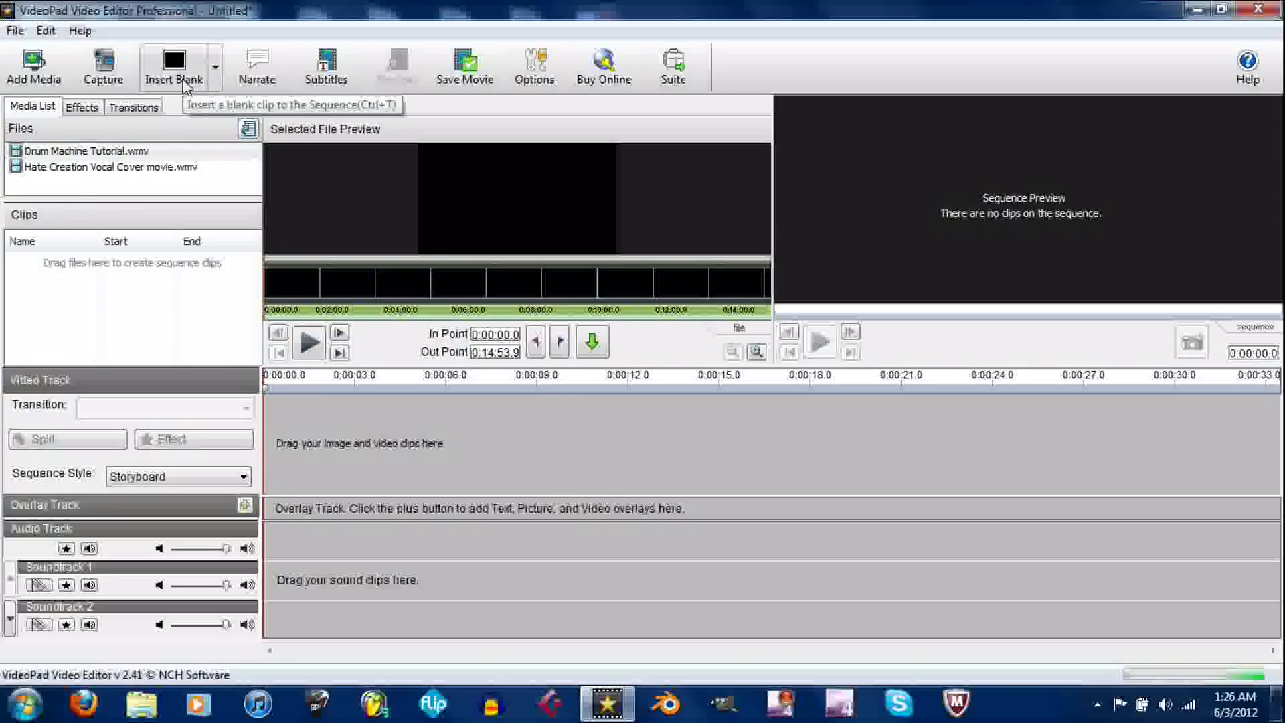
{"action": "left_click", "coordinate": [133, 166]}
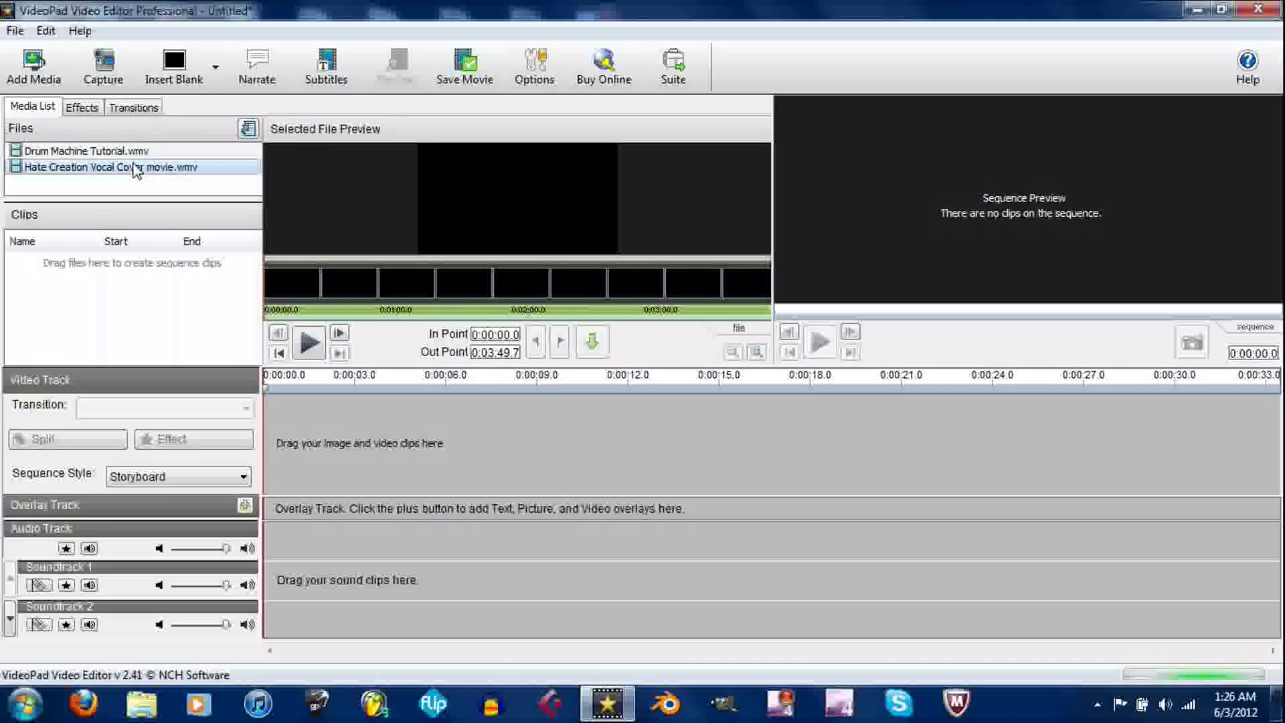
{"action": "left_click", "coordinate": [144, 154]}
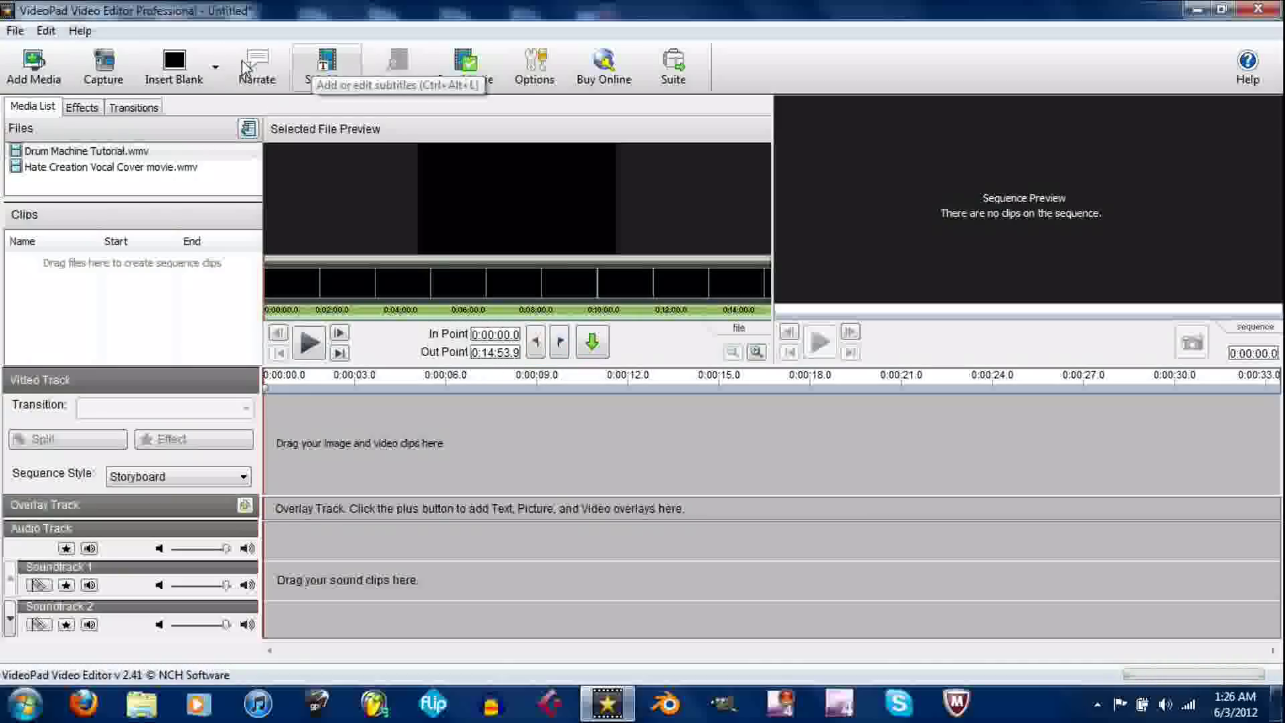
- Insert a blank clip on the video track and set its duration to 1000 seconds (16m 40s)
{"action": "left_click", "coordinate": [173, 61]}
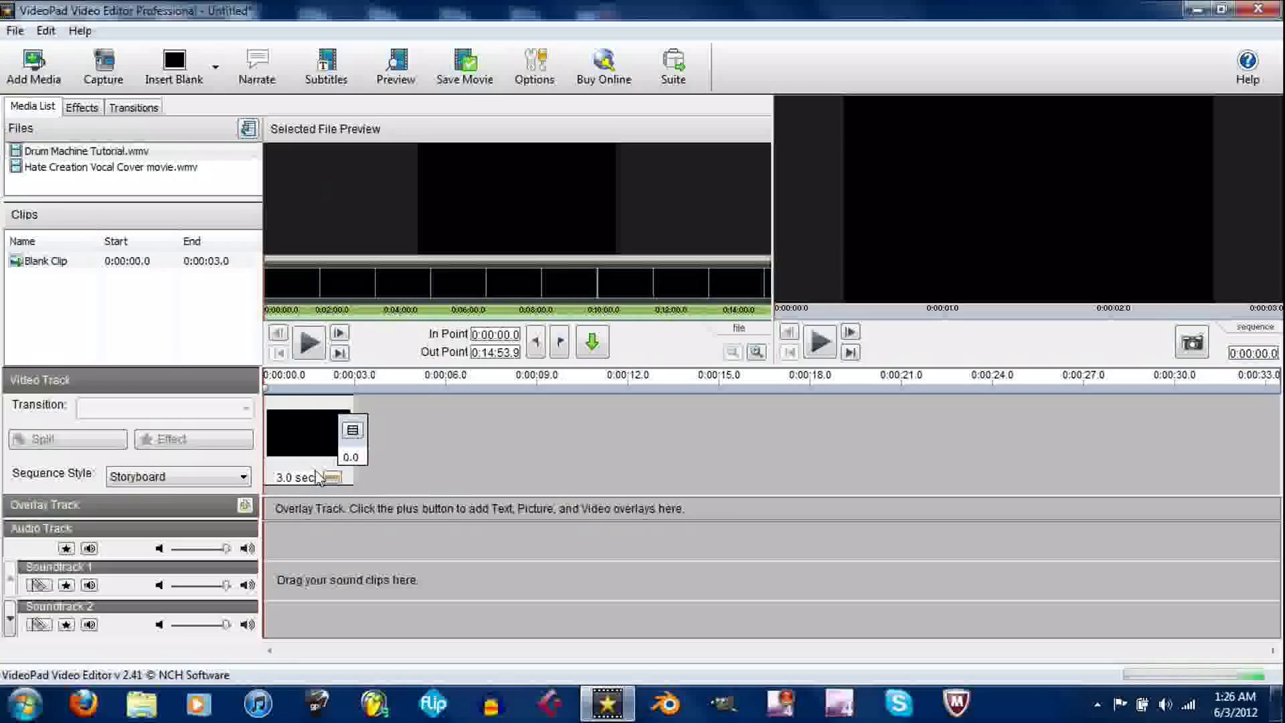
{"action": "left_click", "coordinate": [308, 448]}
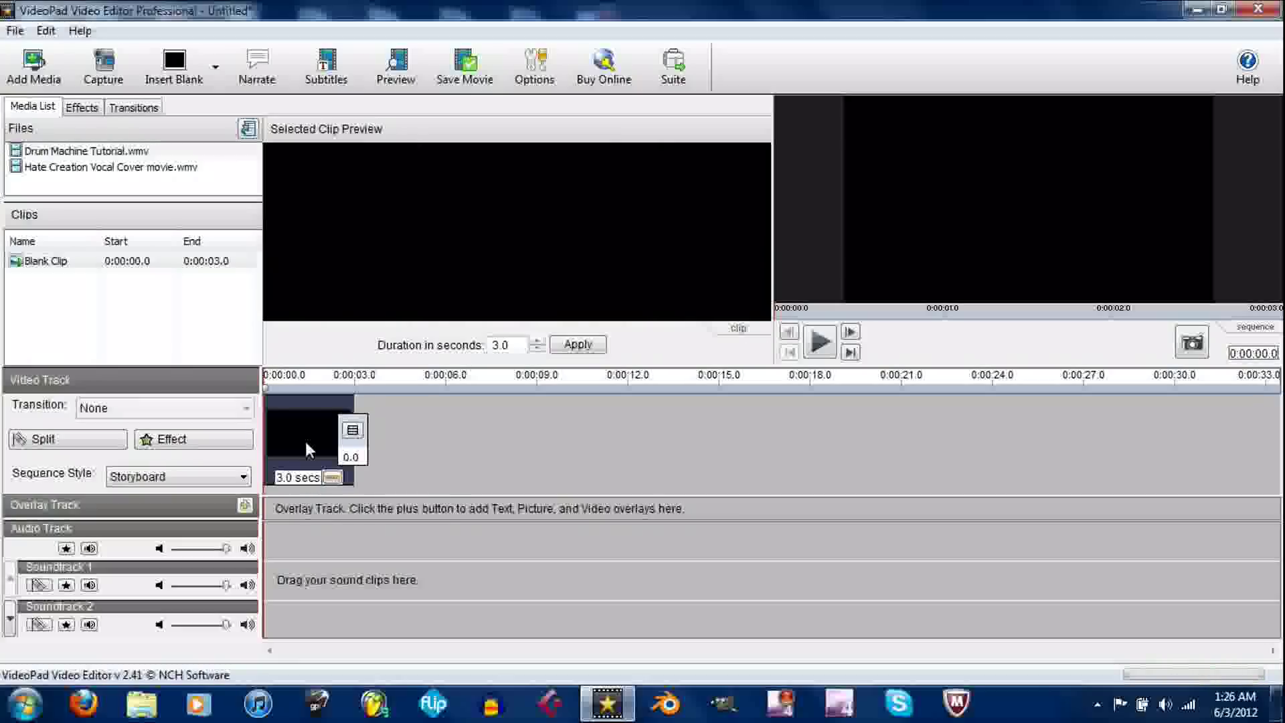
{"action": "double_click", "coordinate": [517, 345]}
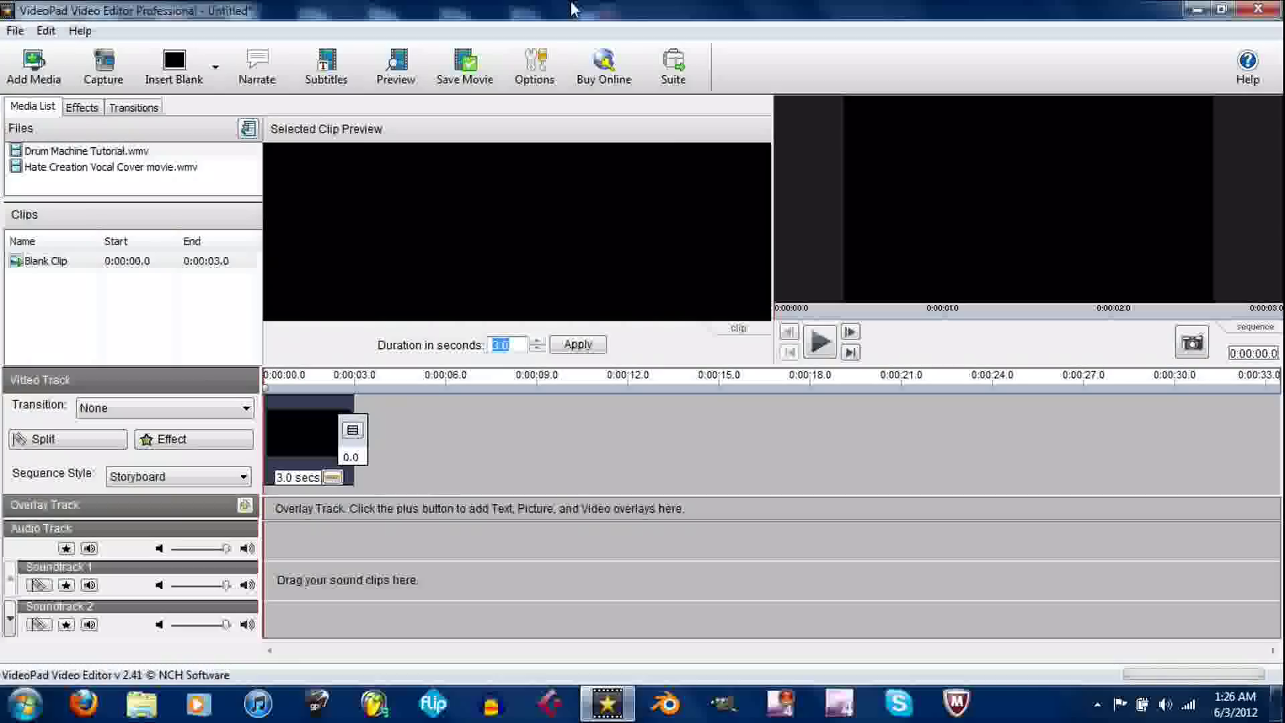
{"action": "type", "text": "8"}
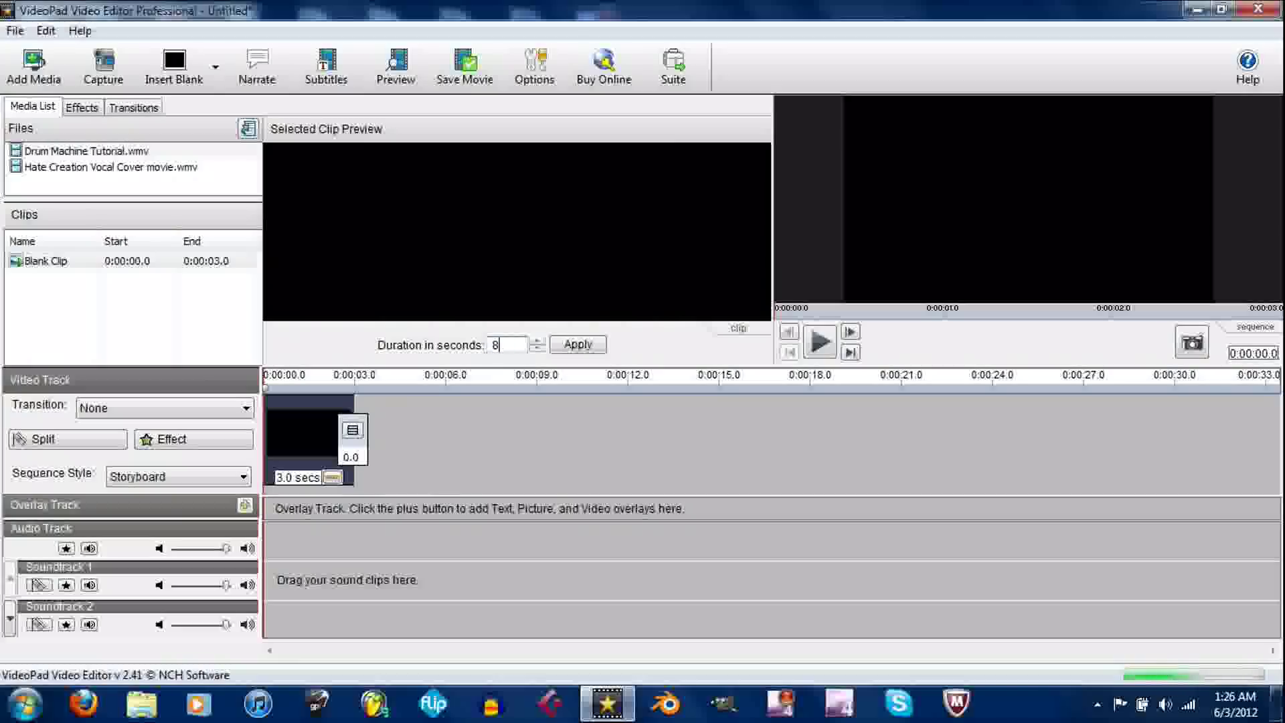
{"action": "type", "text": "00"}
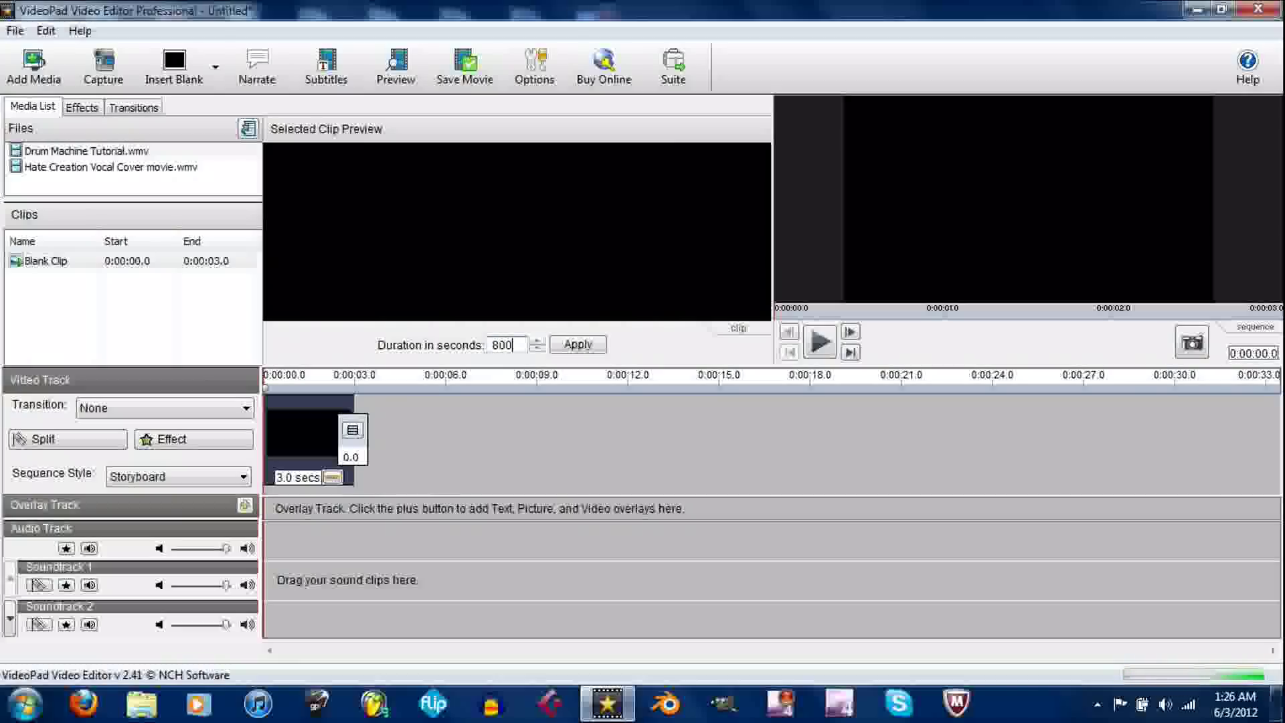
{"action": "key", "text": "Return"}
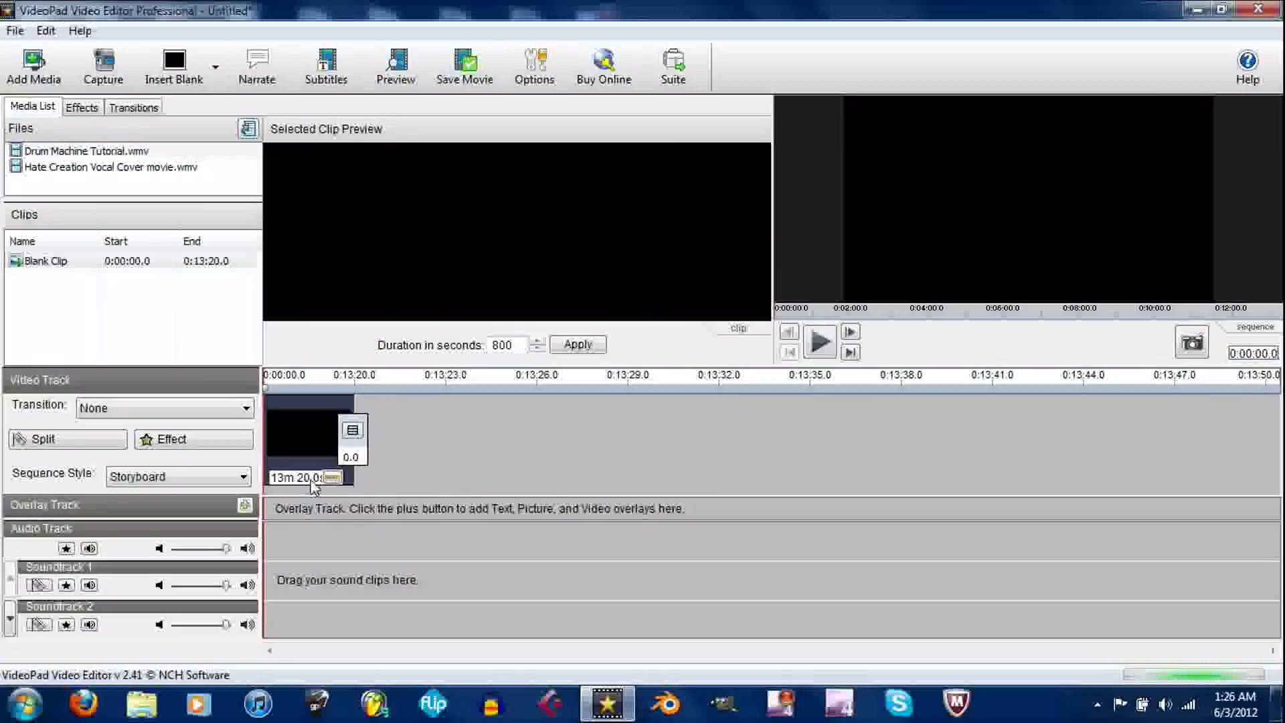
{"action": "double_click", "coordinate": [505, 344]}
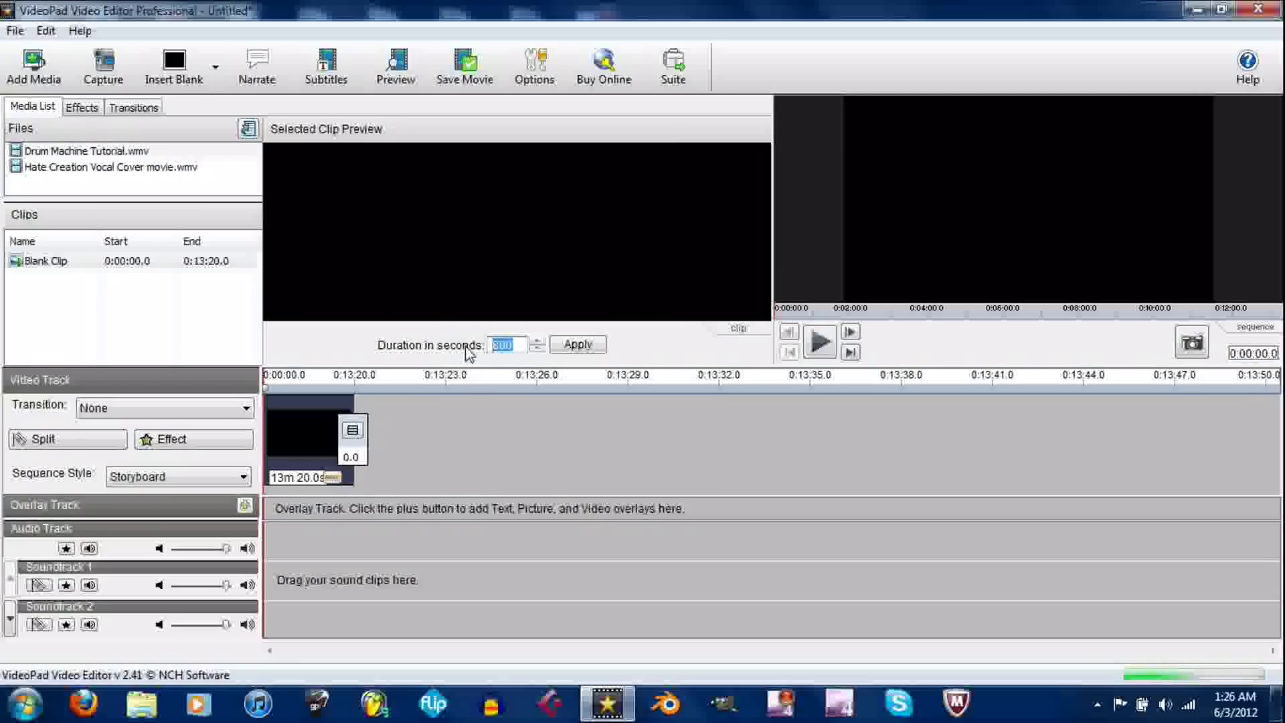
{"action": "type", "text": "1000"}
{"action": "key", "text": "Return"}
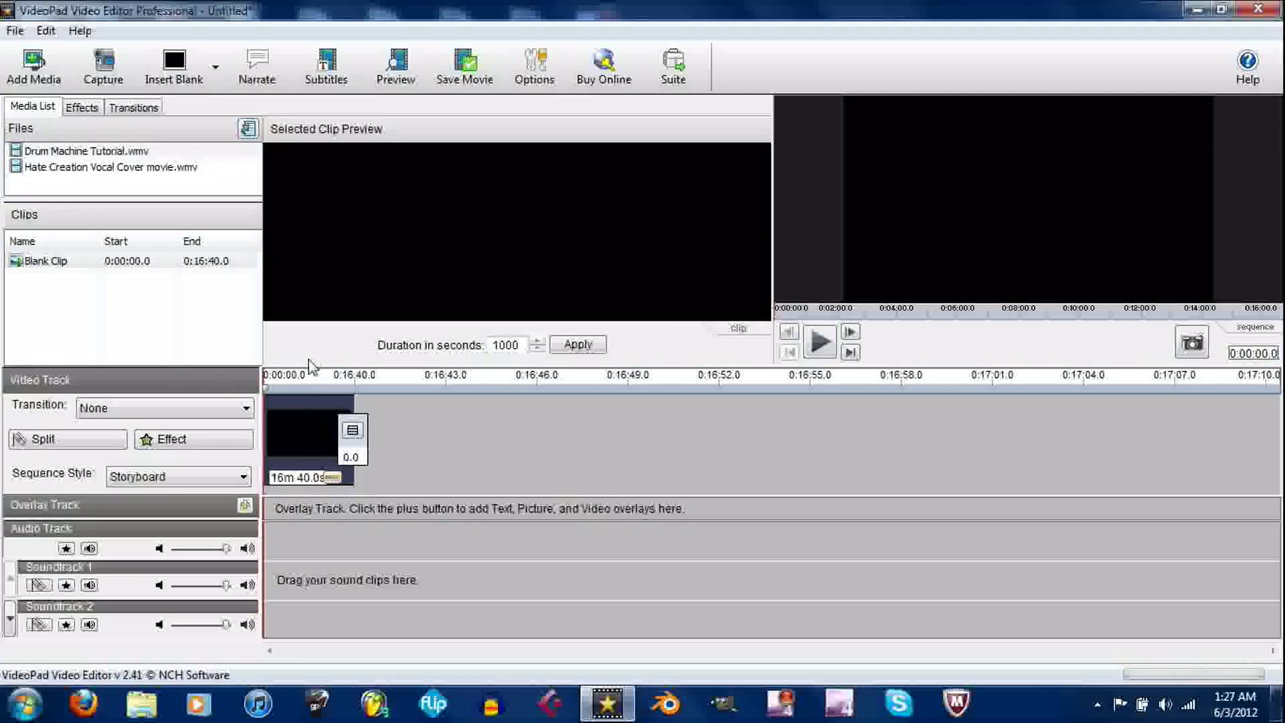
- Place Drum Machine Tutorial.wmv on the overlay track at 0:00:00.0 and enlarge its inset
{"action": "left_click", "coordinate": [79, 154]}
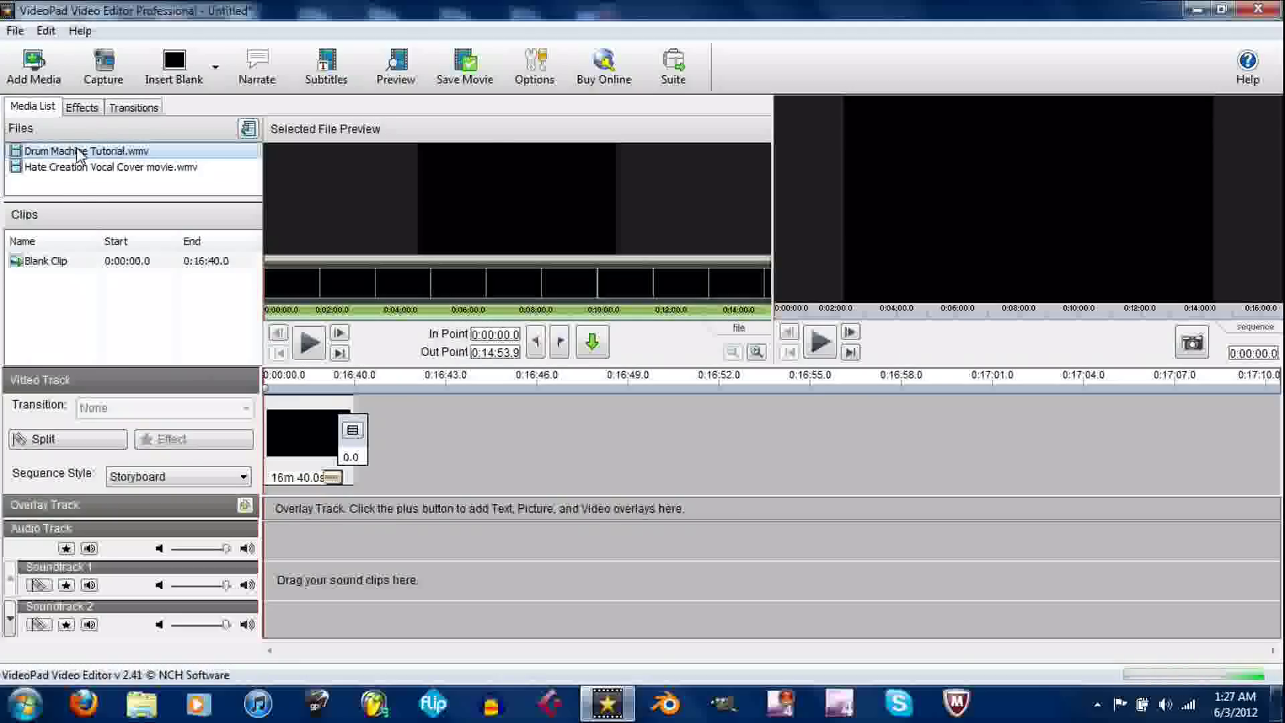
{"action": "left_click_drag", "start_coordinate": [79, 154], "coordinate": [271, 507]}
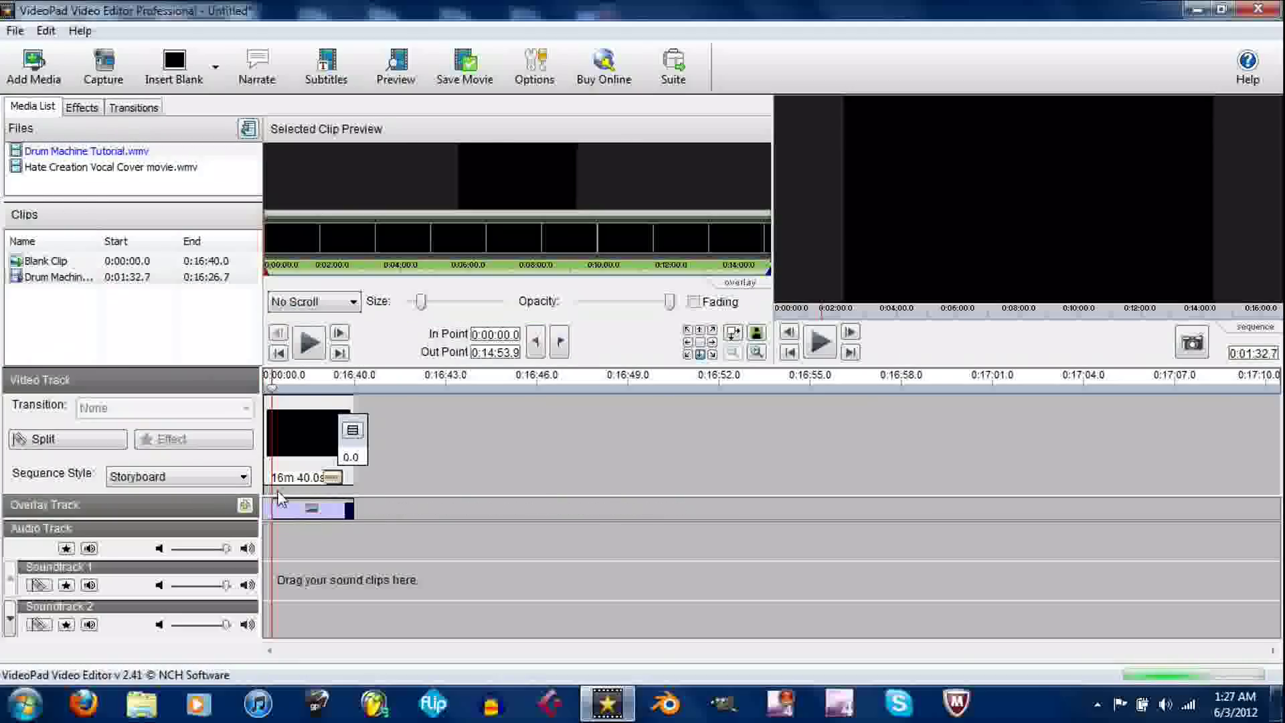
{"action": "left_click_drag", "start_coordinate": [280, 498], "coordinate": [271, 498]}
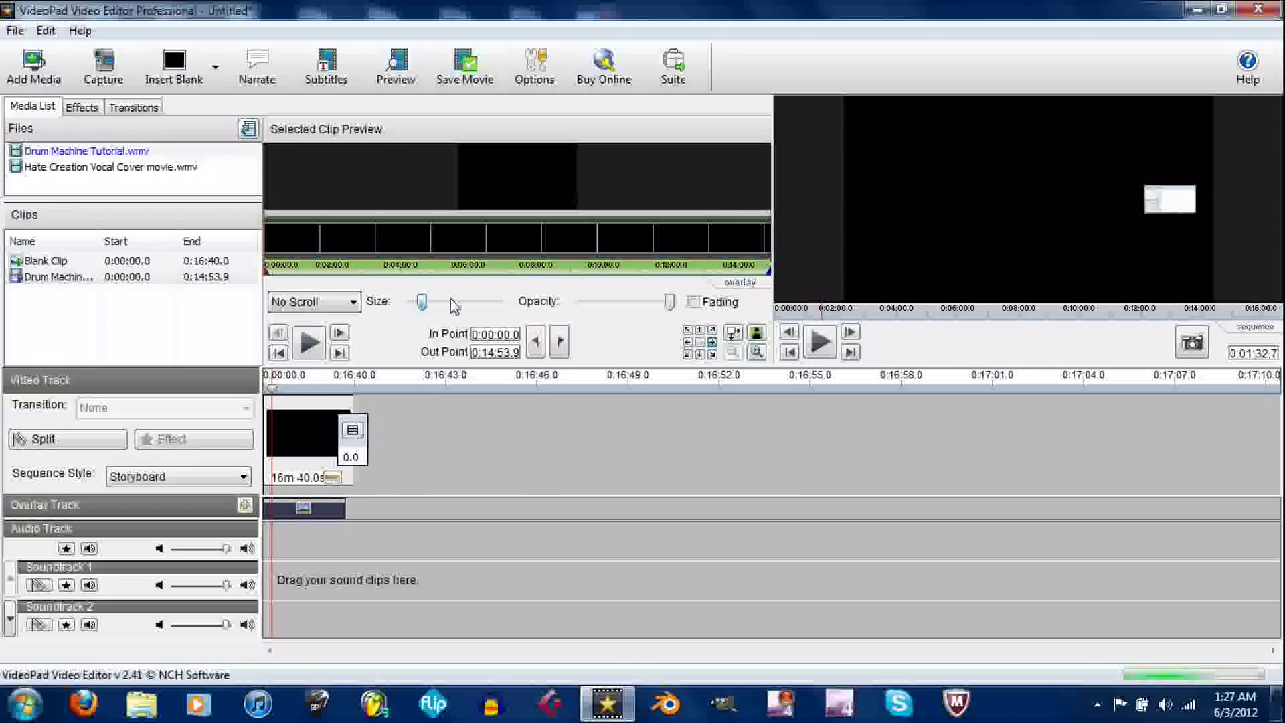
{"action": "left_click_drag", "start_coordinate": [422, 302], "coordinate": [440, 304]}
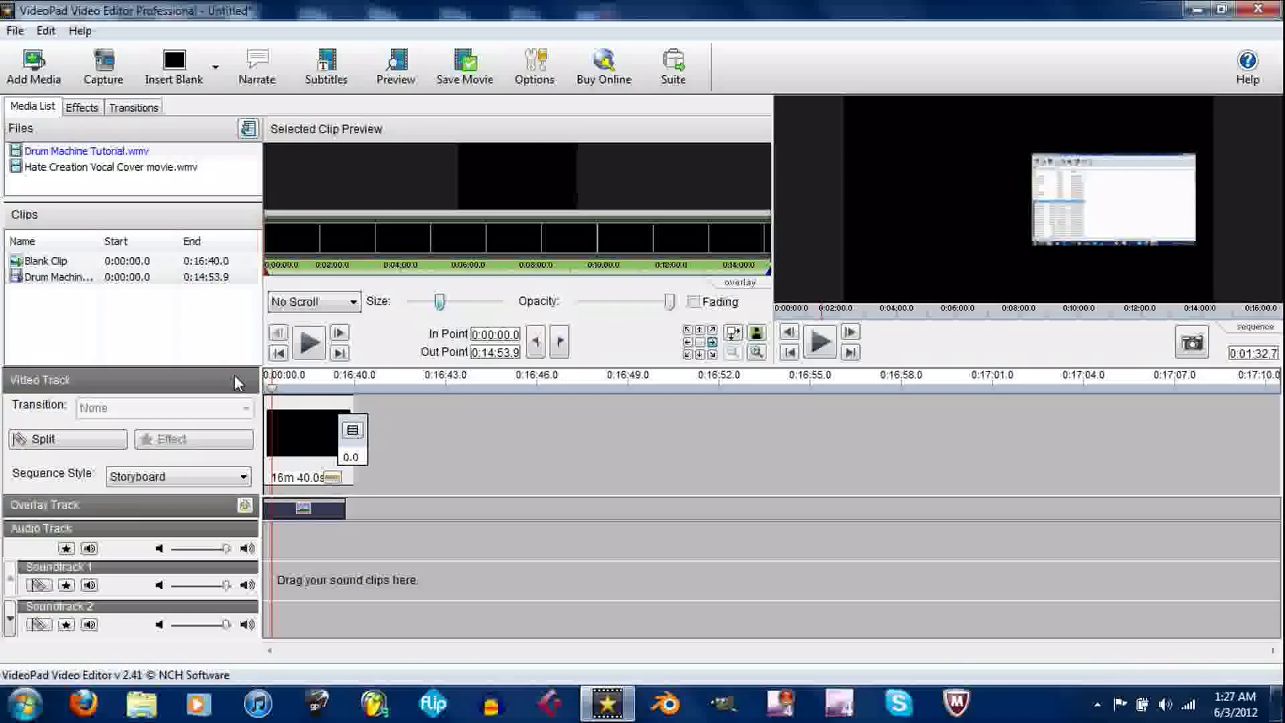
- Add Hate Creation Vocal Cover movie.wmv as a second overlay and enlarge its inset size
{"action": "left_click_drag", "start_coordinate": [174, 166], "coordinate": [291, 512]}
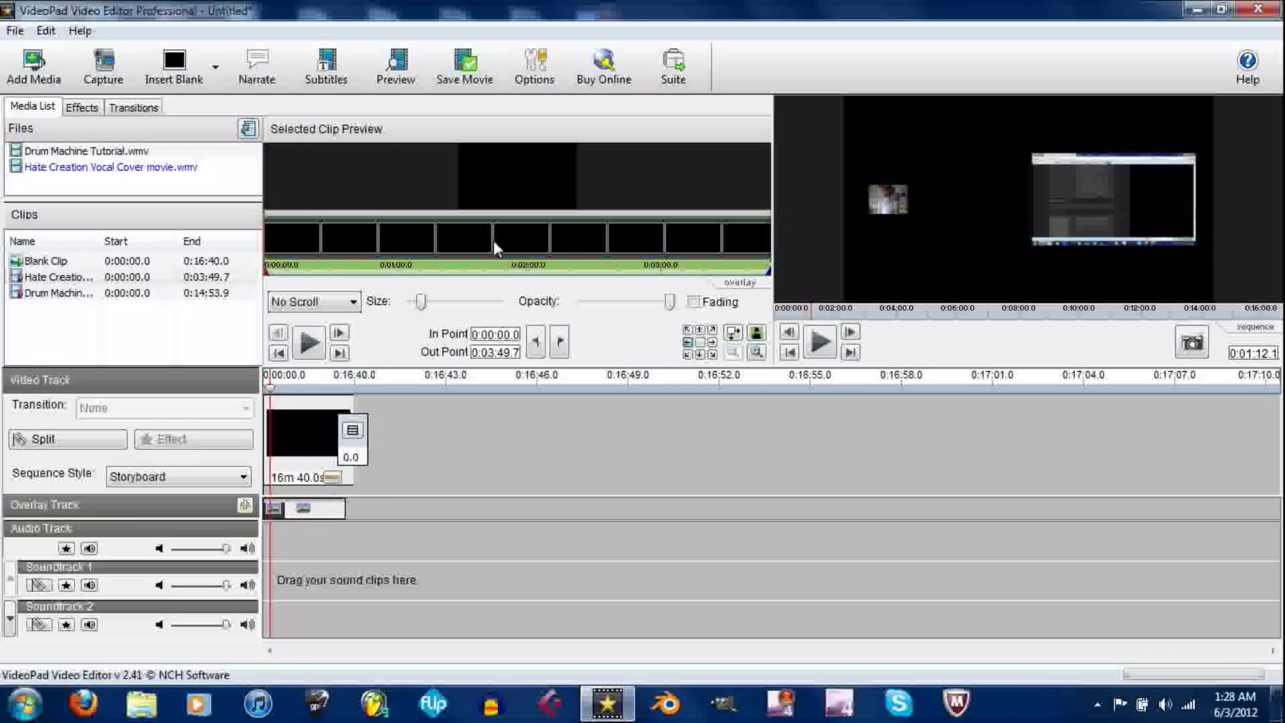
{"action": "left_click_drag", "start_coordinate": [420, 309], "coordinate": [438, 315]}
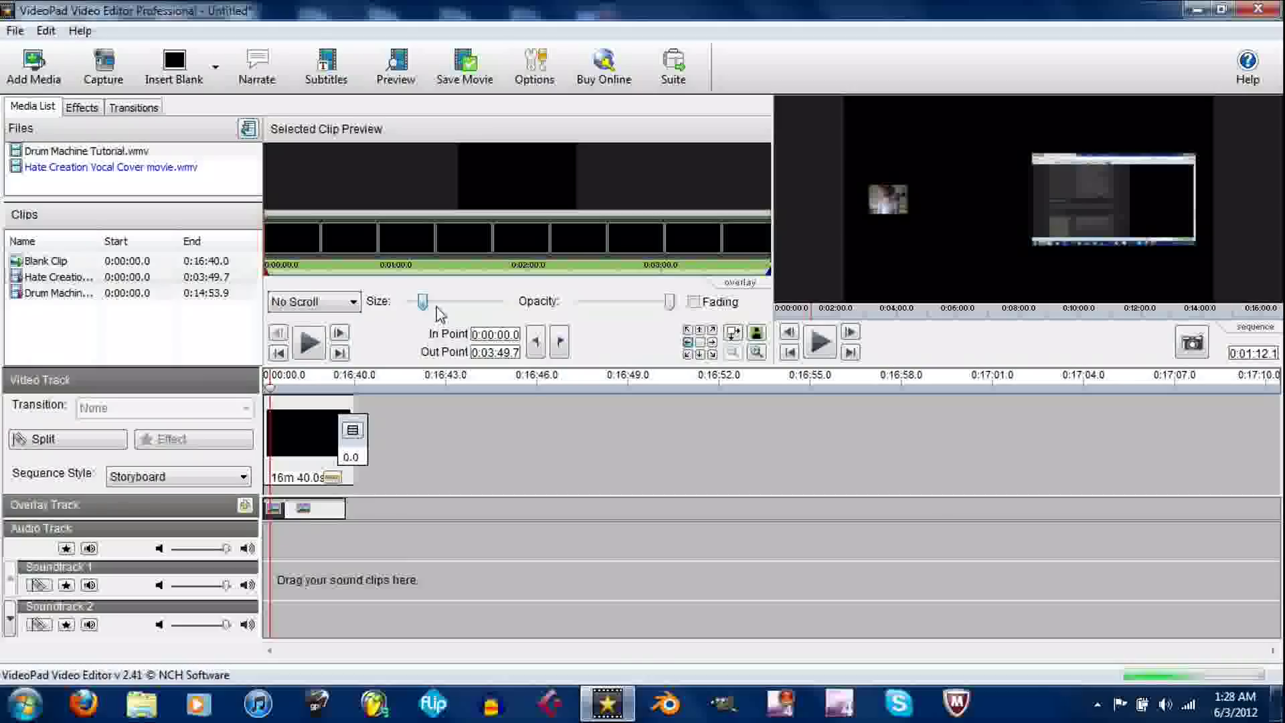
{"action": "left_click_drag", "start_coordinate": [440, 315], "coordinate": [451, 315]}
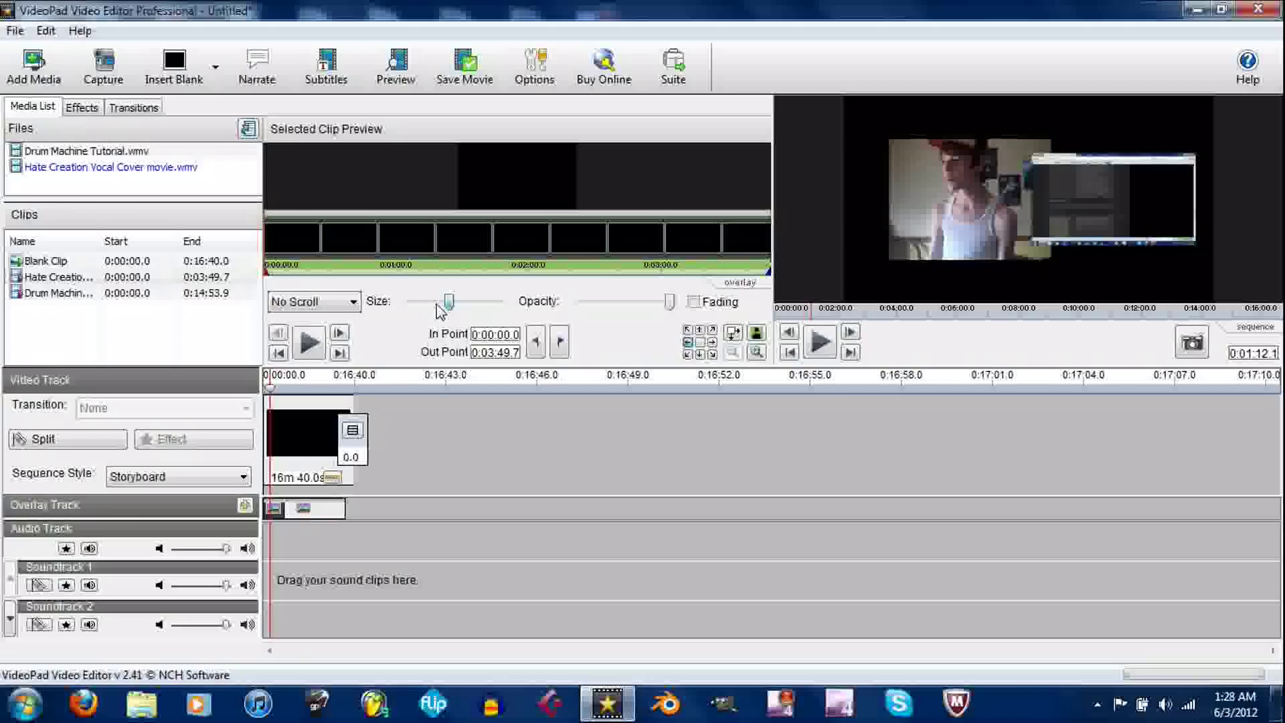
{"action": "left_click_drag", "start_coordinate": [448, 302], "coordinate": [441, 305]}
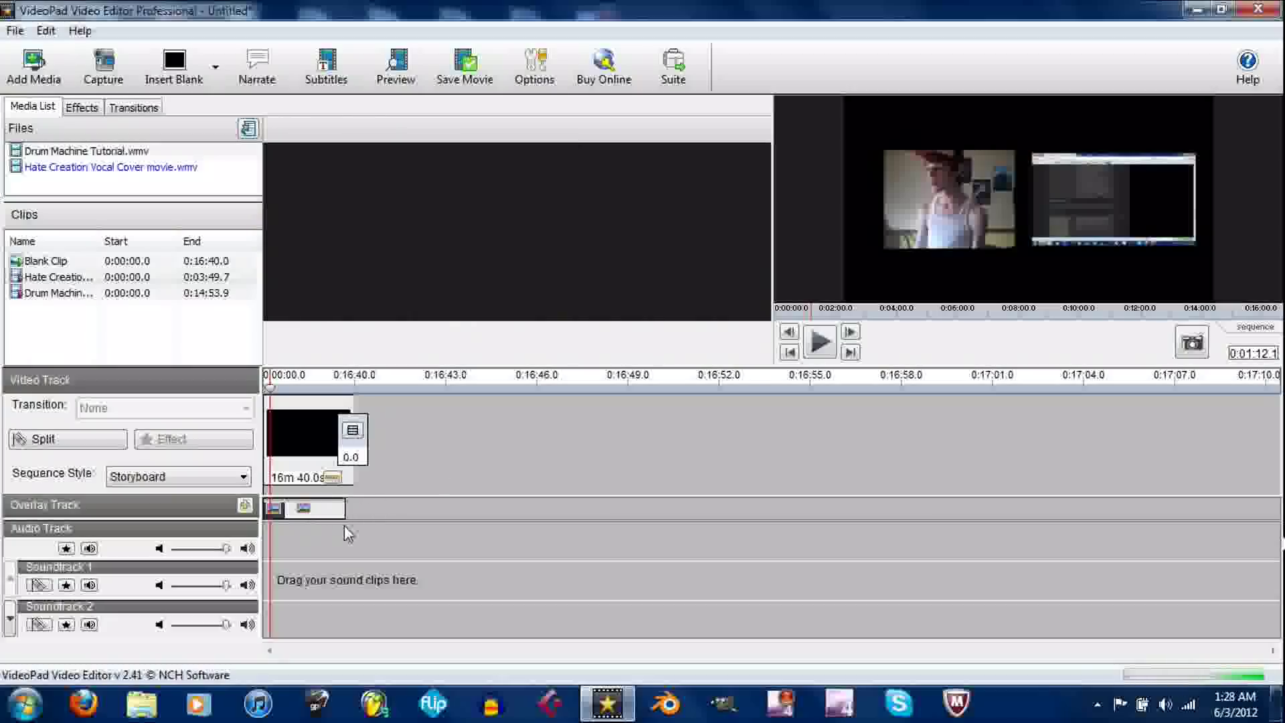
- Remove both overlay clips and the blank clip so the sequence is empty
{"action": "right_click", "coordinate": [303, 515]}
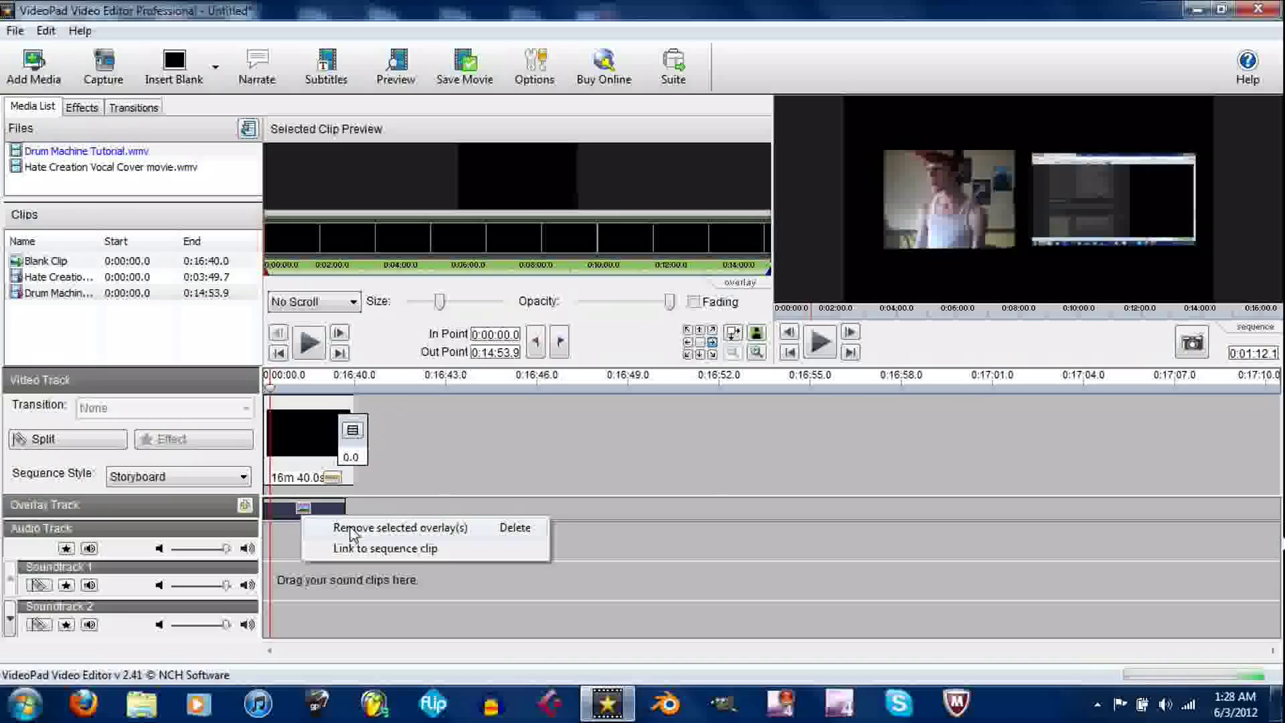
{"action": "left_click", "coordinate": [374, 527]}
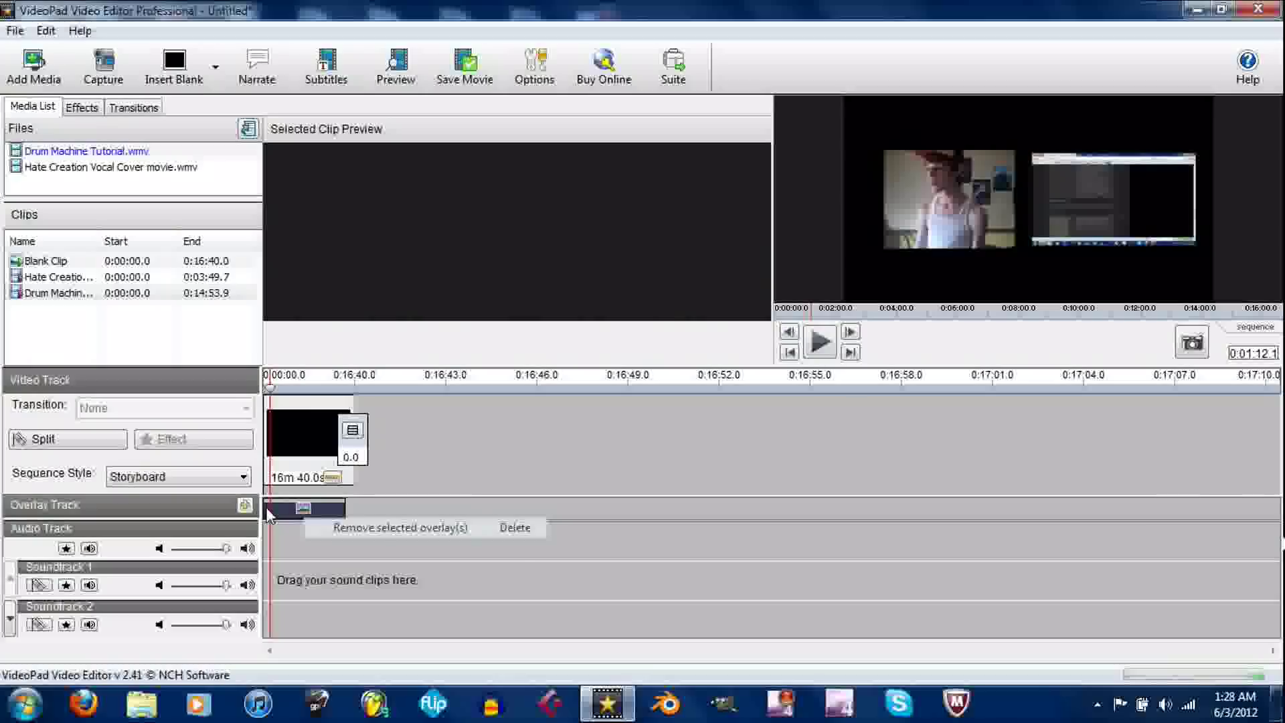
{"action": "right_click", "coordinate": [269, 514]}
{"action": "left_click", "coordinate": [348, 517]}
{"action": "right_click", "coordinate": [307, 446]}
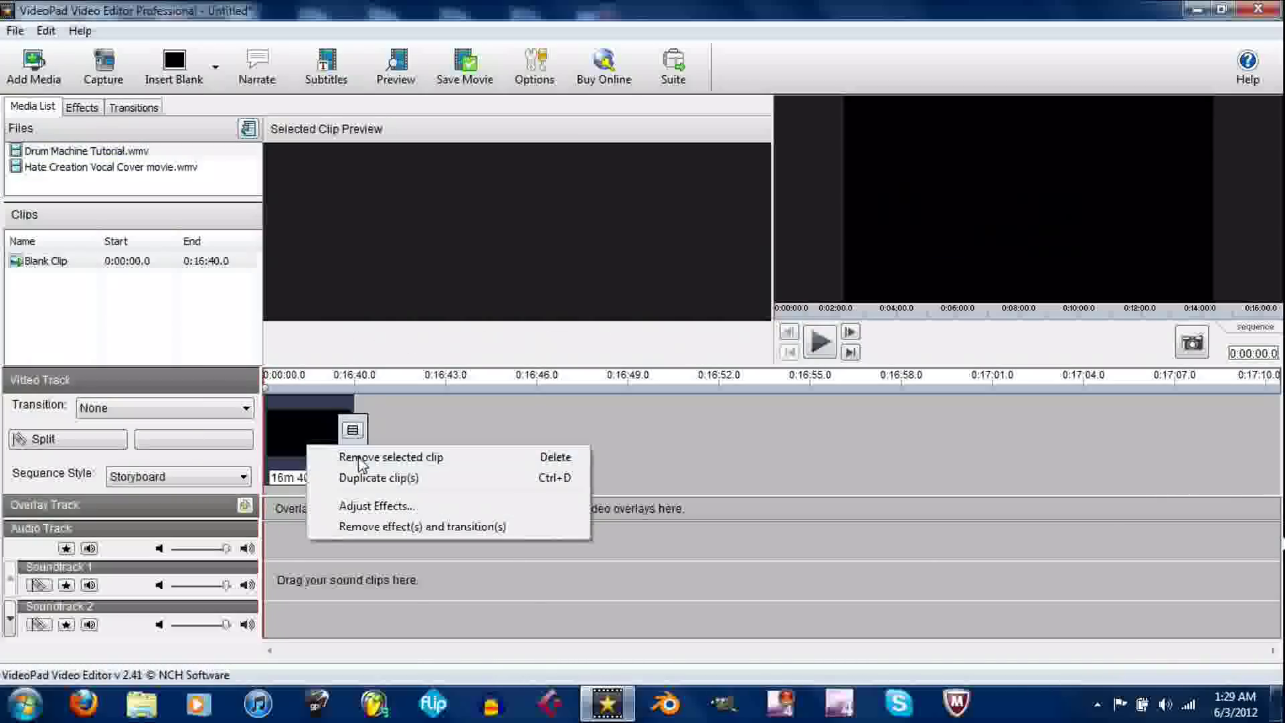
{"action": "left_click", "coordinate": [362, 458]}
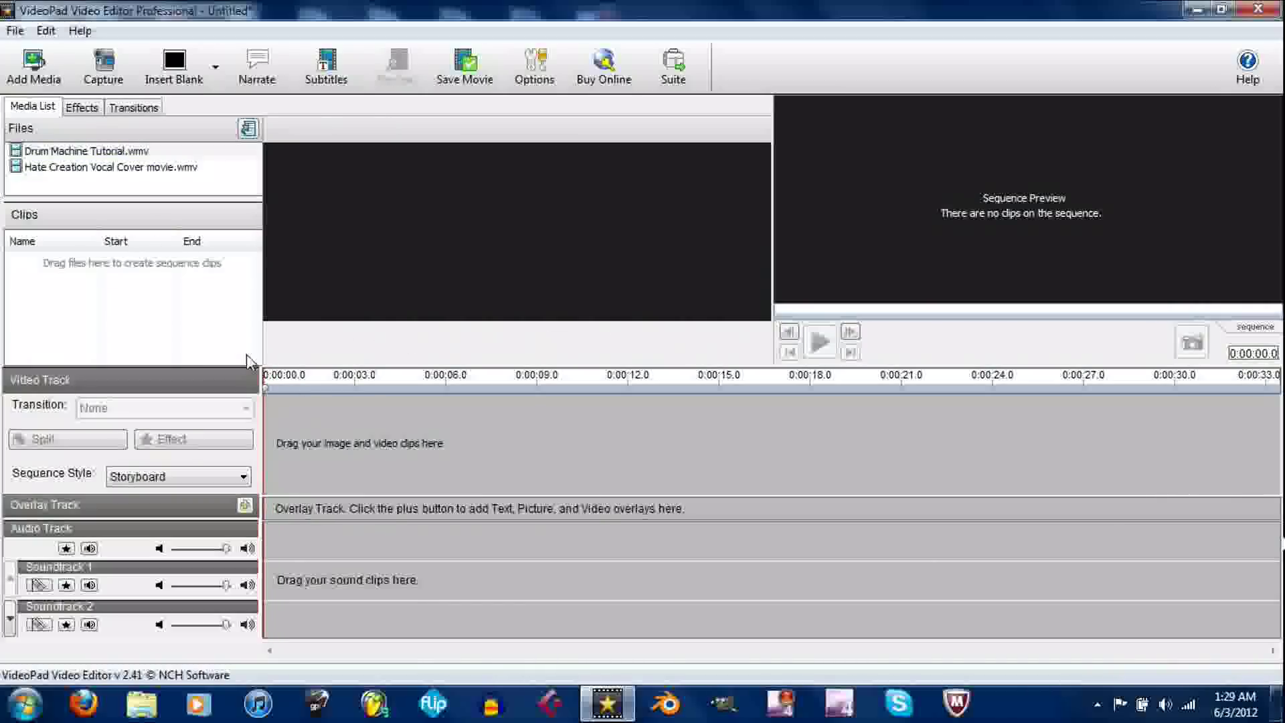
{"action": "left_click", "coordinate": [74, 150]}
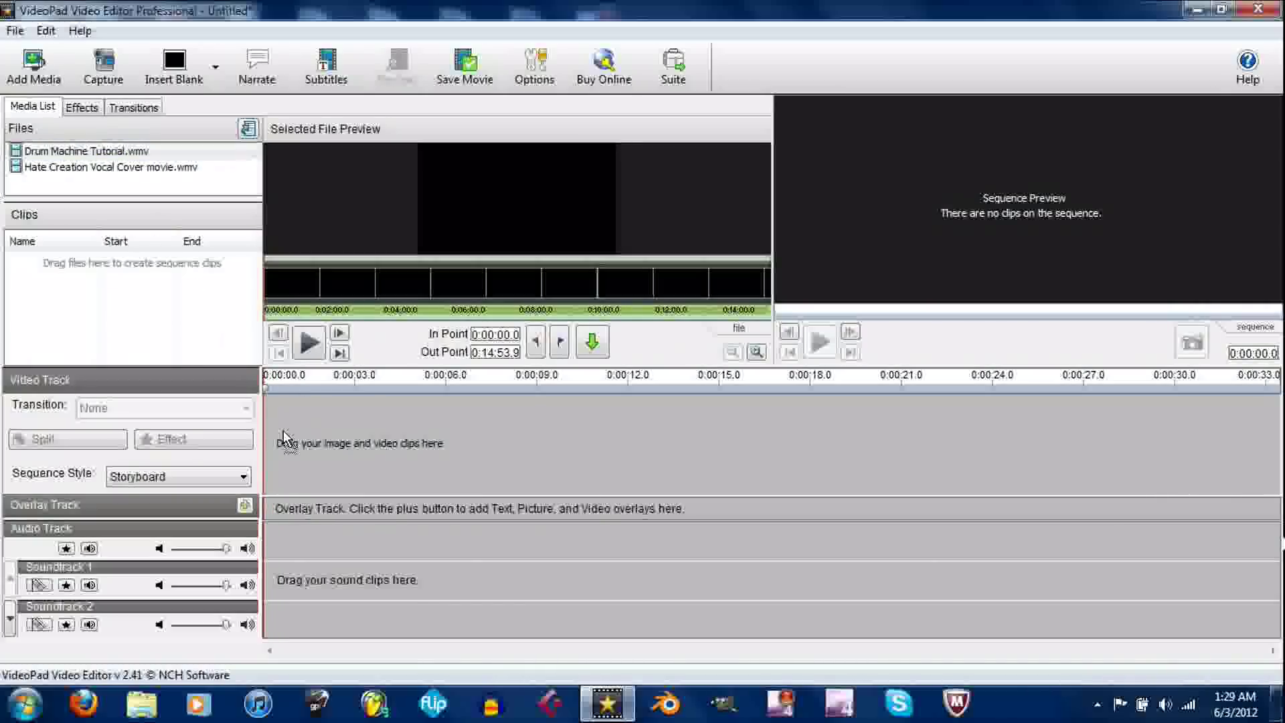
- Put Drum Machine Tutorial on the video track and Hate Creation as an enlarged right-middle overlay
{"action": "left_click_drag", "start_coordinate": [284, 435], "coordinate": [309, 454]}
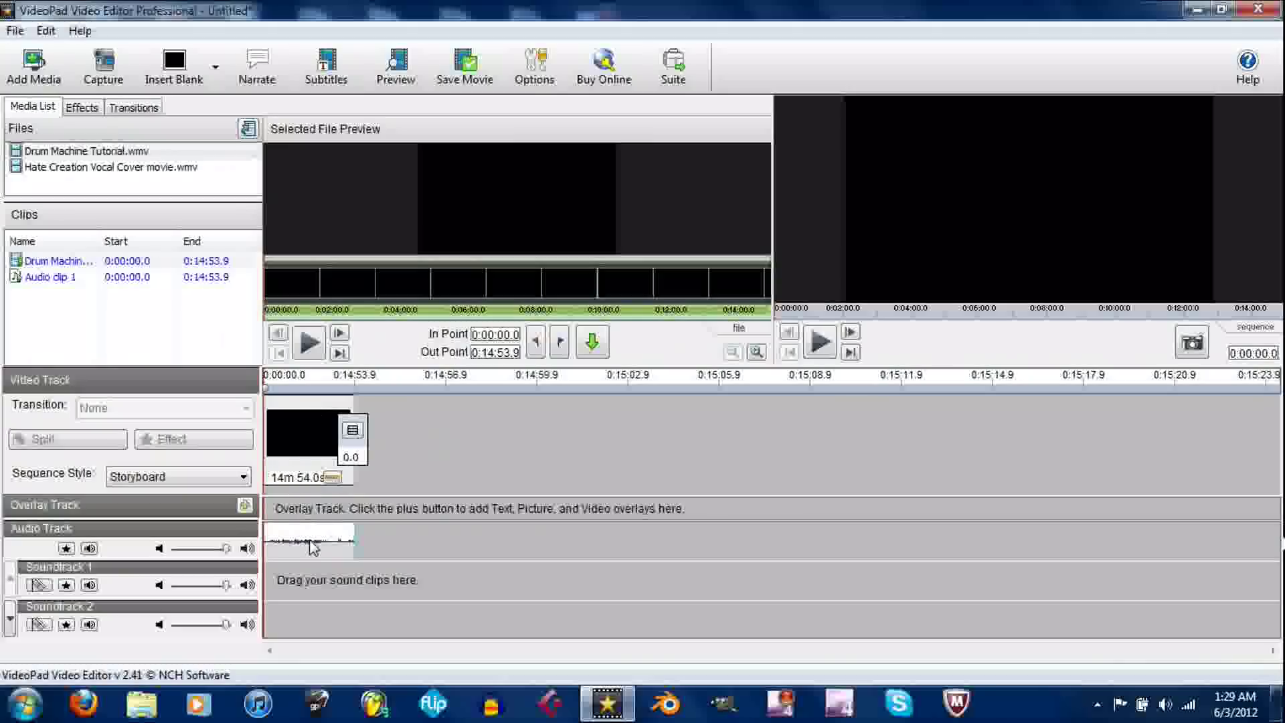
{"action": "left_click", "coordinate": [100, 167]}
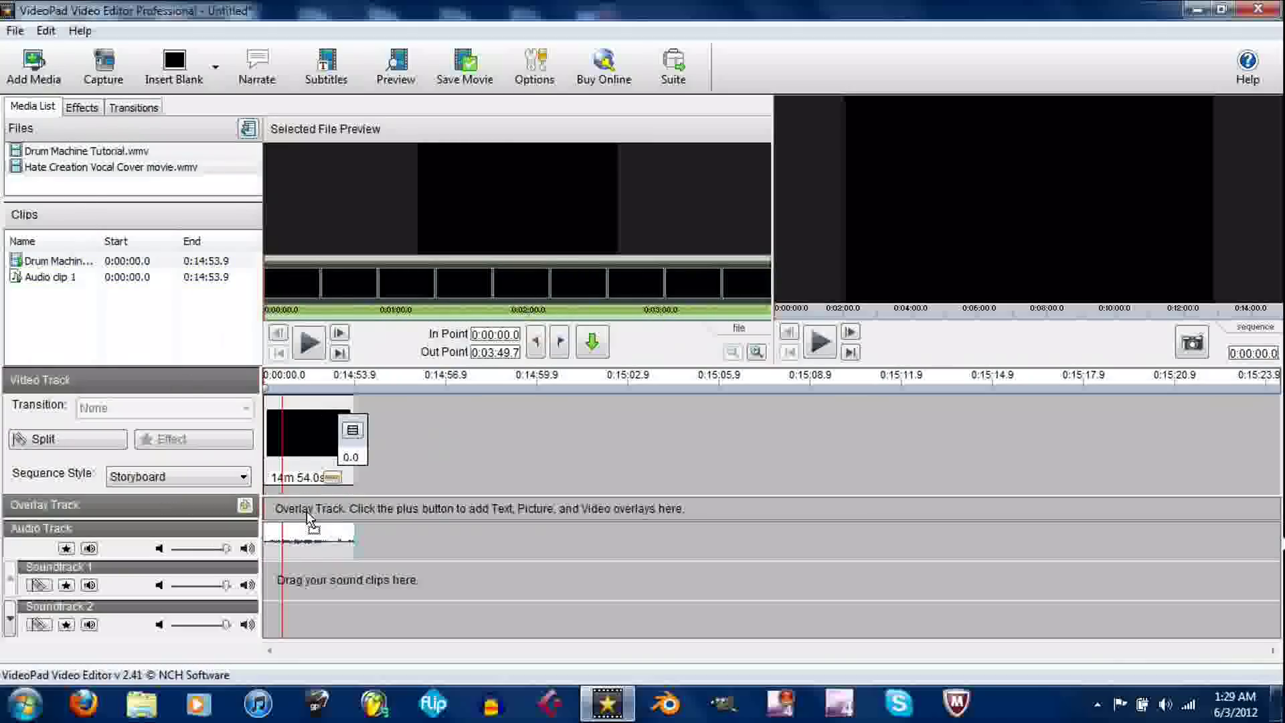
{"action": "left_click_drag", "start_coordinate": [307, 511], "coordinate": [310, 518]}
{"action": "left_click", "coordinate": [288, 510]}
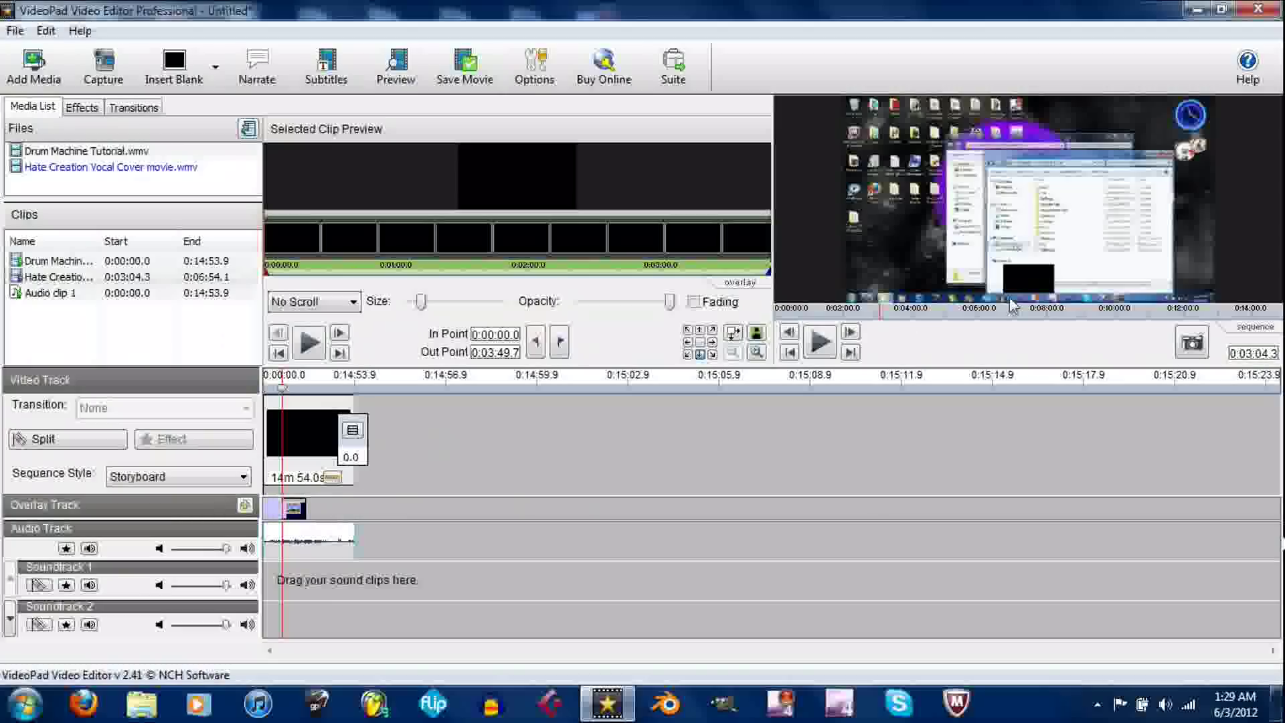
{"action": "left_click", "coordinate": [712, 341]}
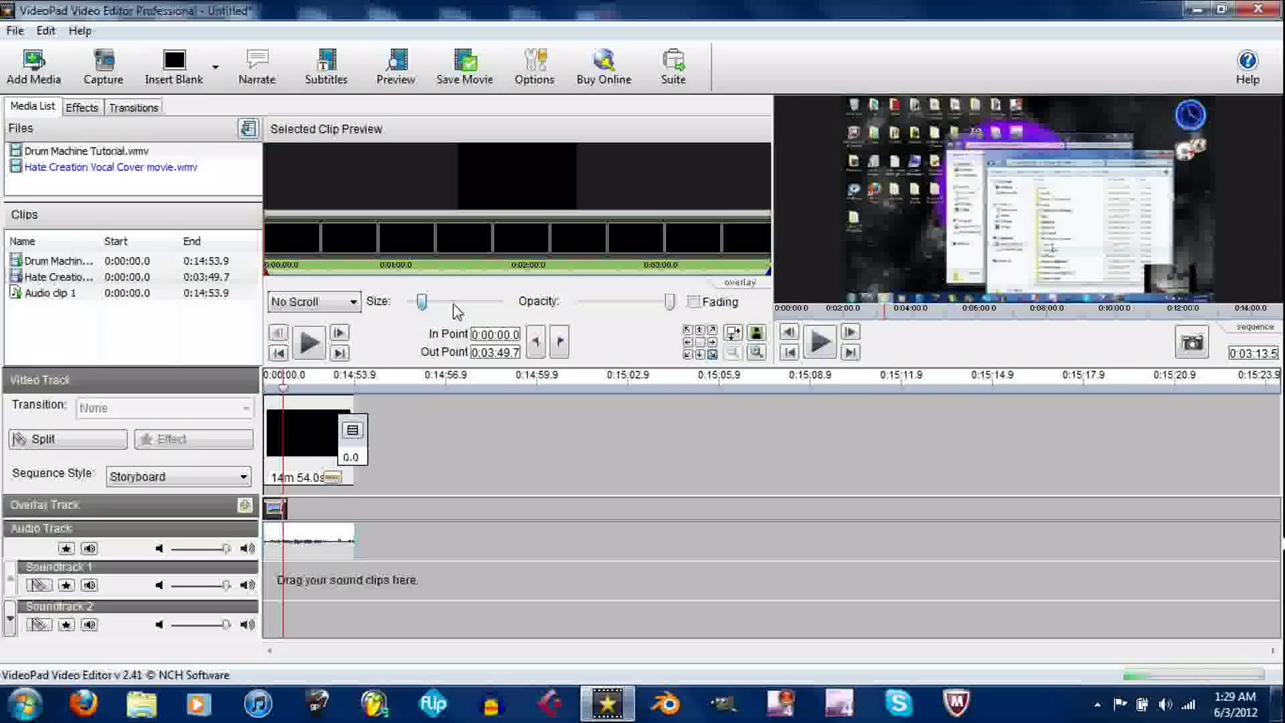
{"action": "left_click", "coordinate": [453, 304]}
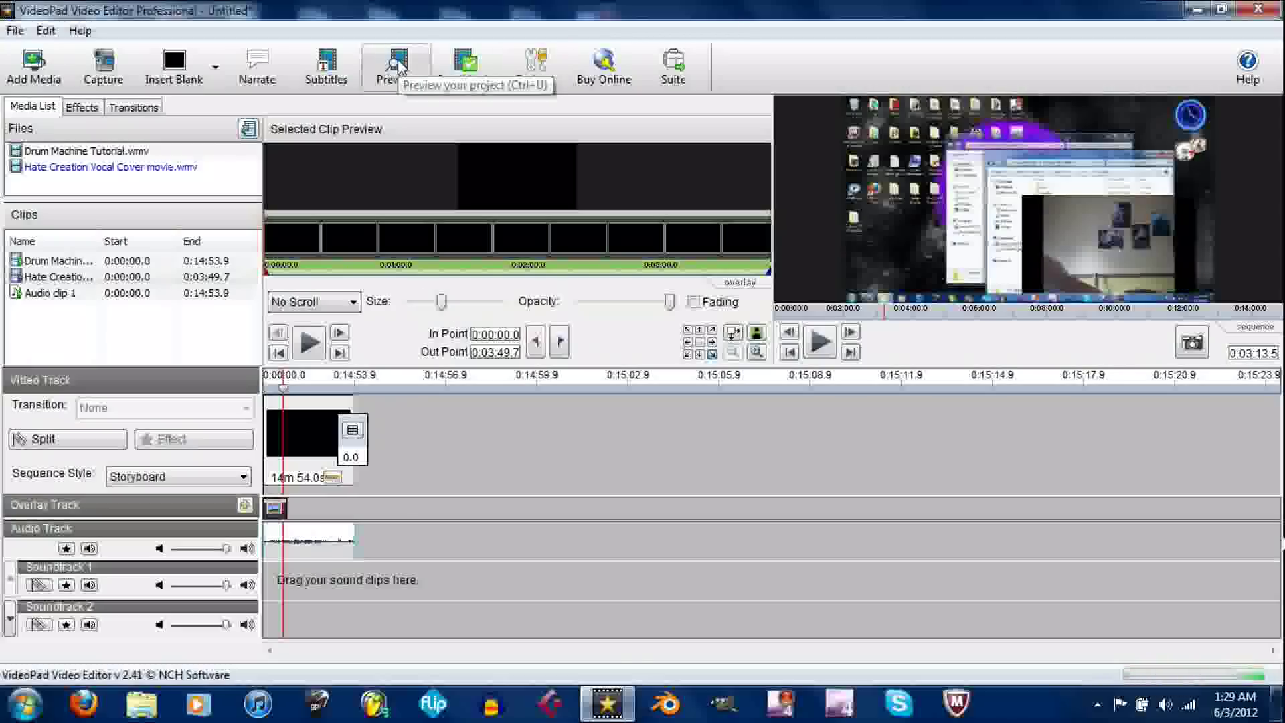
{"action": "left_click", "coordinate": [487, 67]}
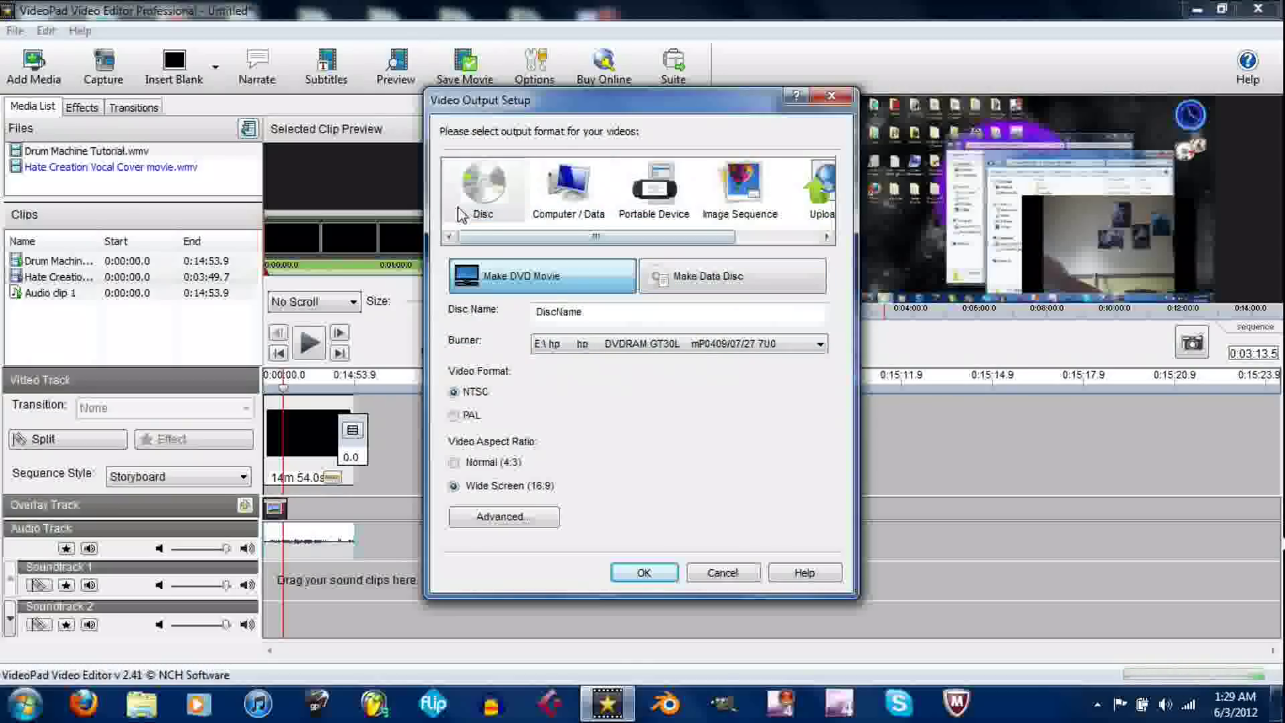
{"action": "left_click", "coordinate": [585, 204]}
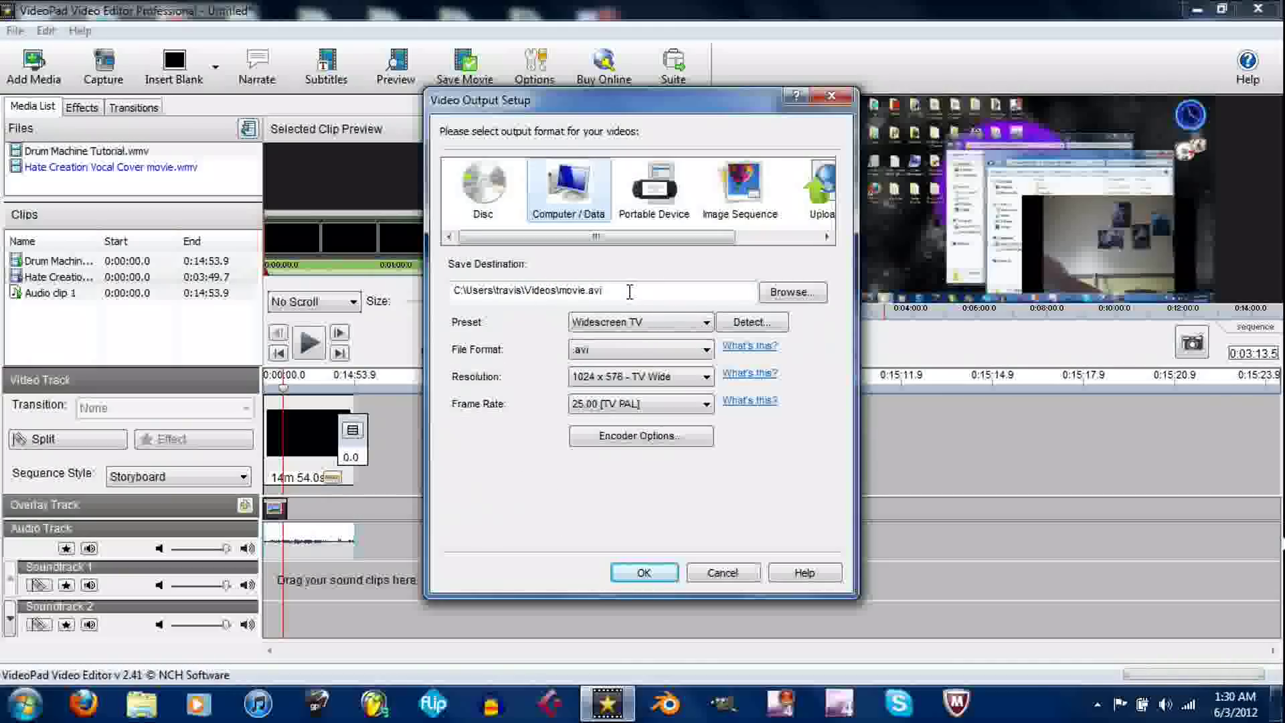
{"action": "left_click", "coordinate": [700, 350]}
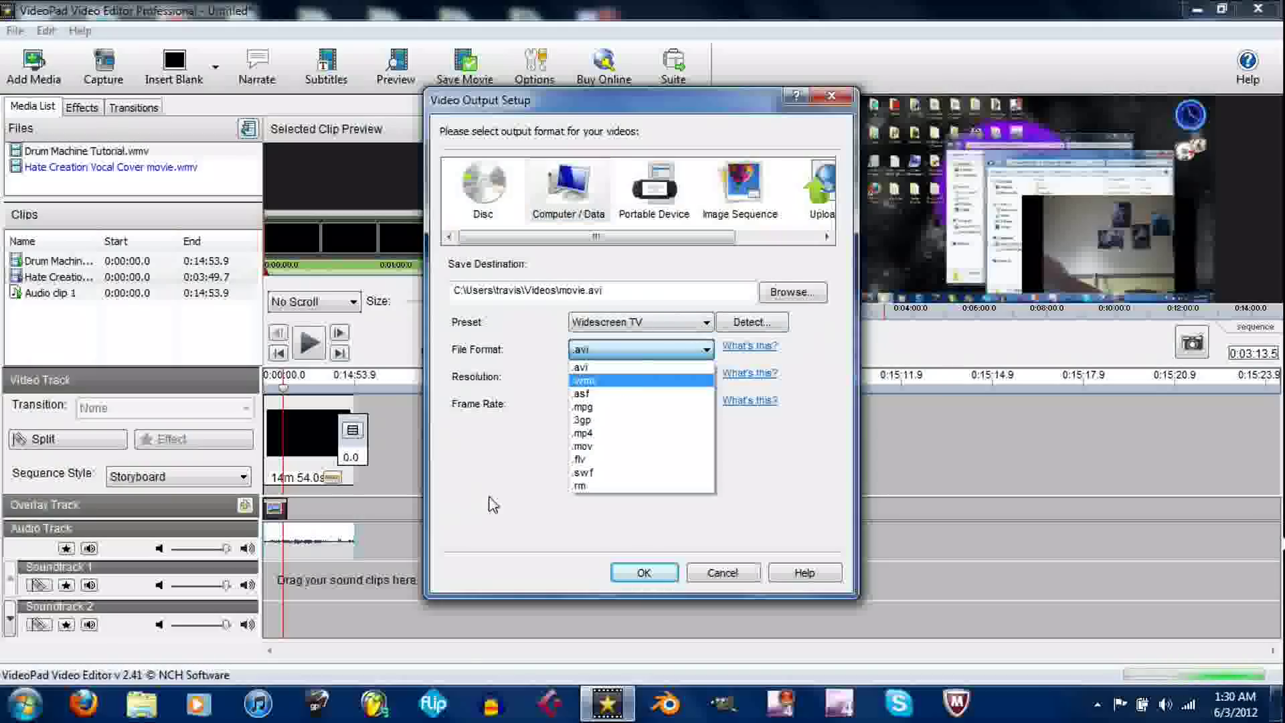
{"action": "left_click", "coordinate": [629, 380]}
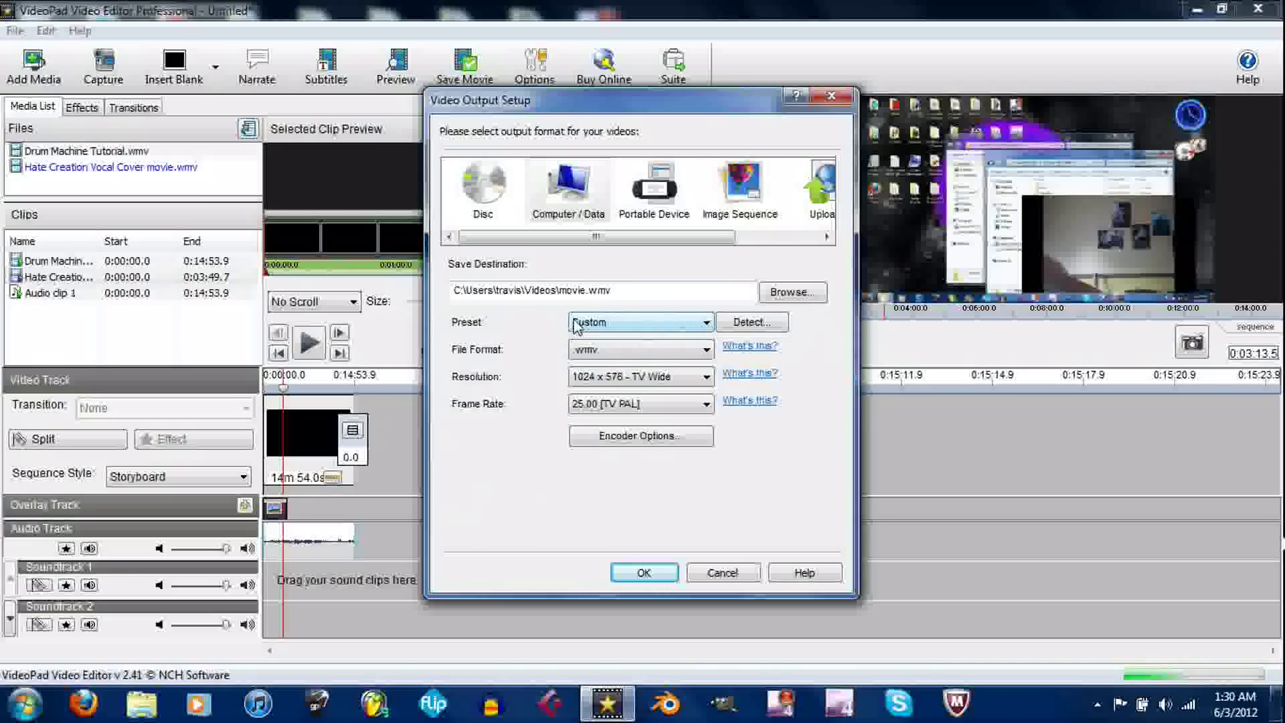
{"action": "left_click", "coordinate": [646, 375]}
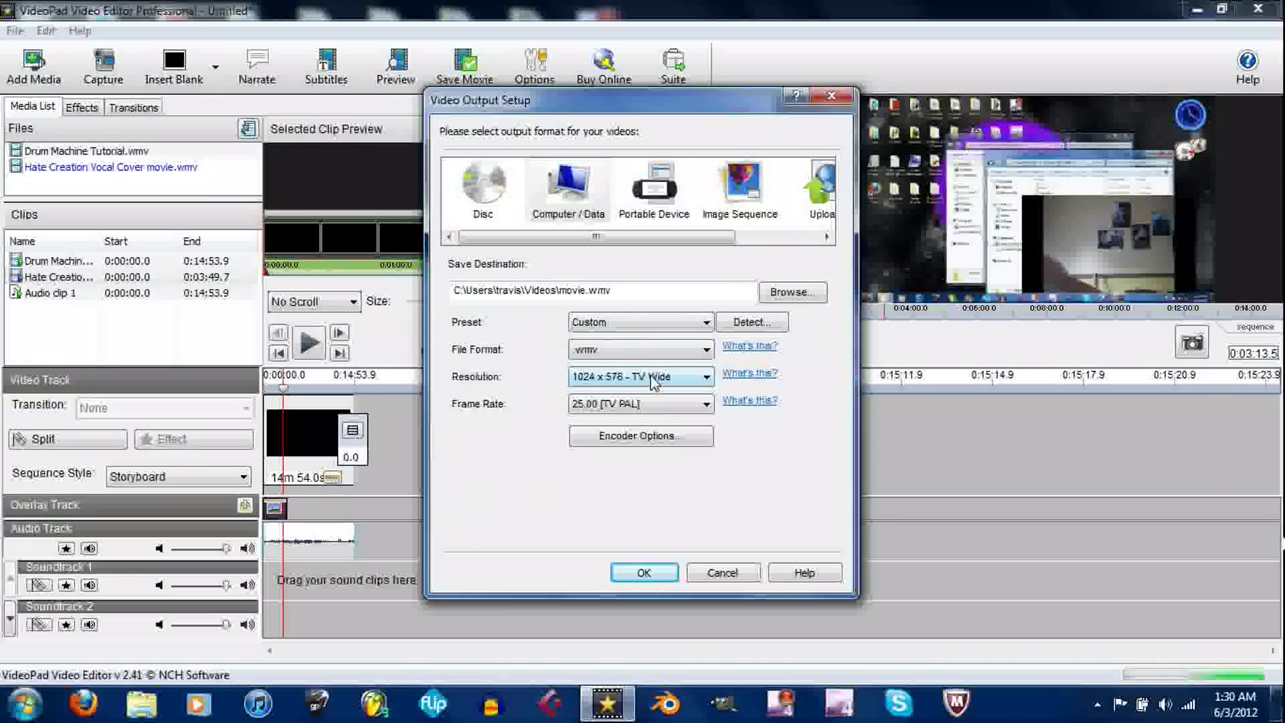
{"action": "left_click", "coordinate": [654, 378]}
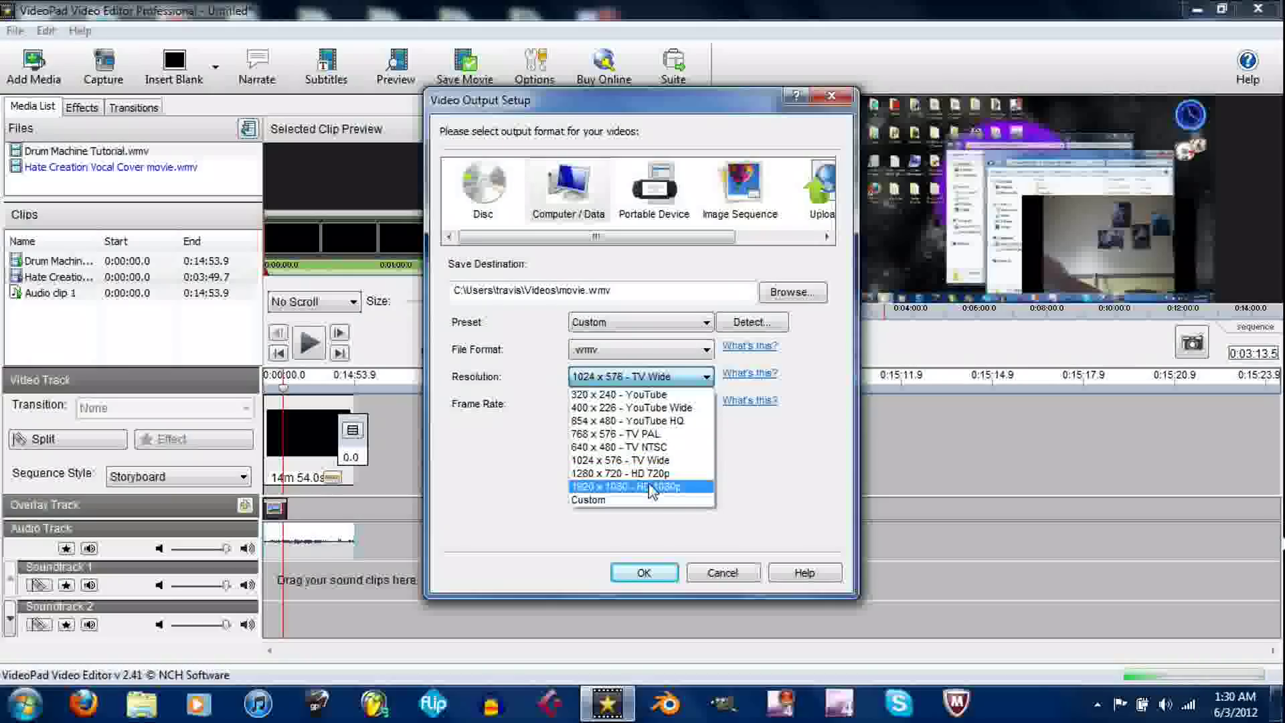
{"action": "left_click", "coordinate": [760, 483]}
{"action": "left_click", "coordinate": [688, 410]}
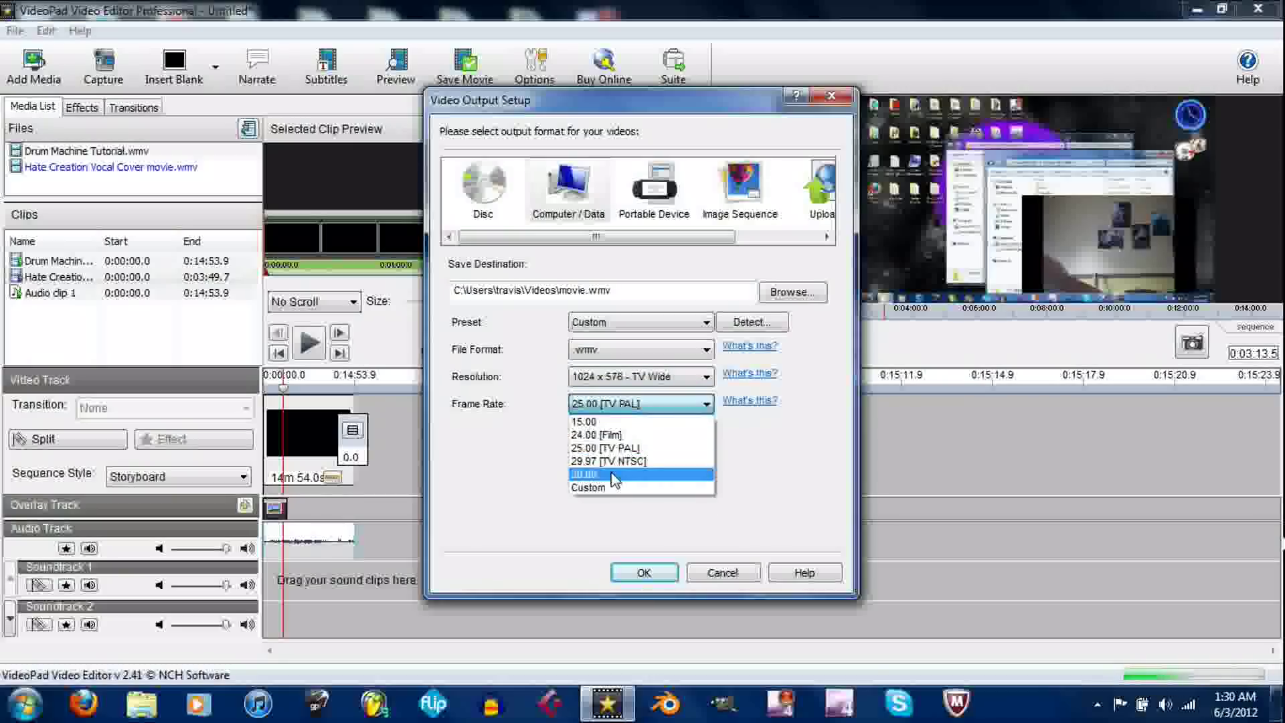
{"action": "left_click", "coordinate": [536, 471]}
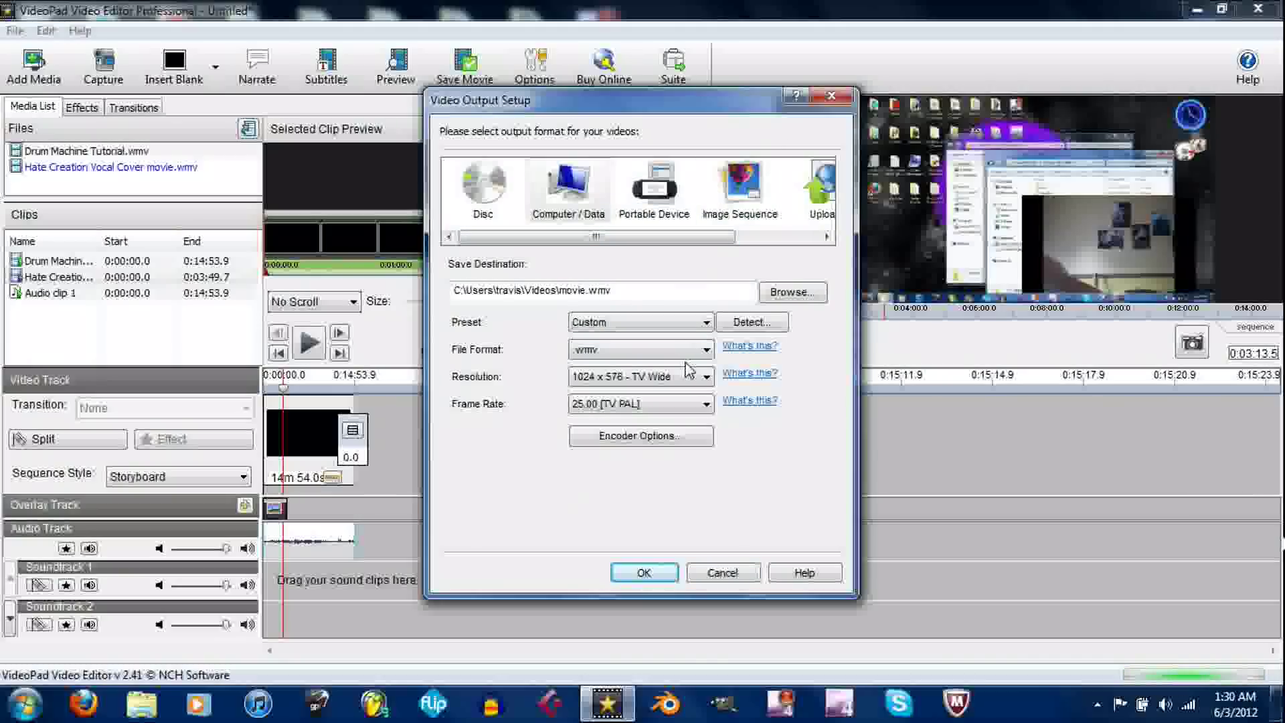
{"action": "left_click", "coordinate": [735, 574]}
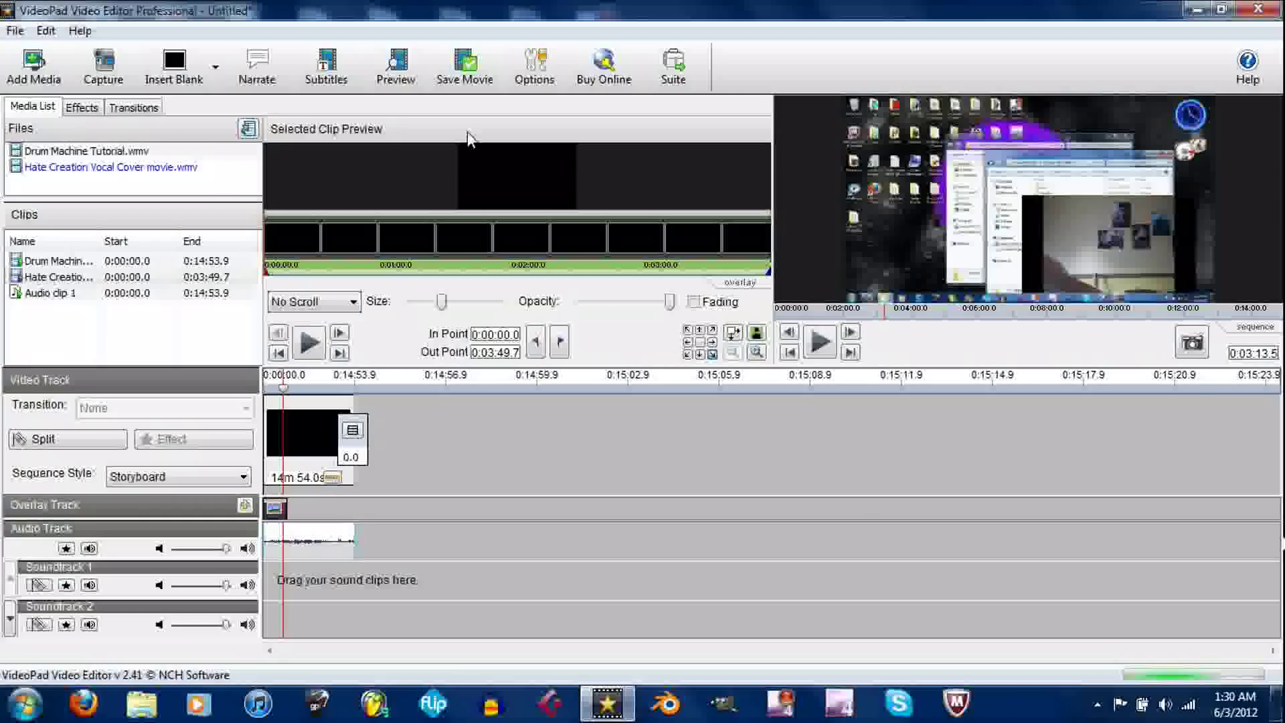
{"action": "left_click", "coordinate": [281, 391]}
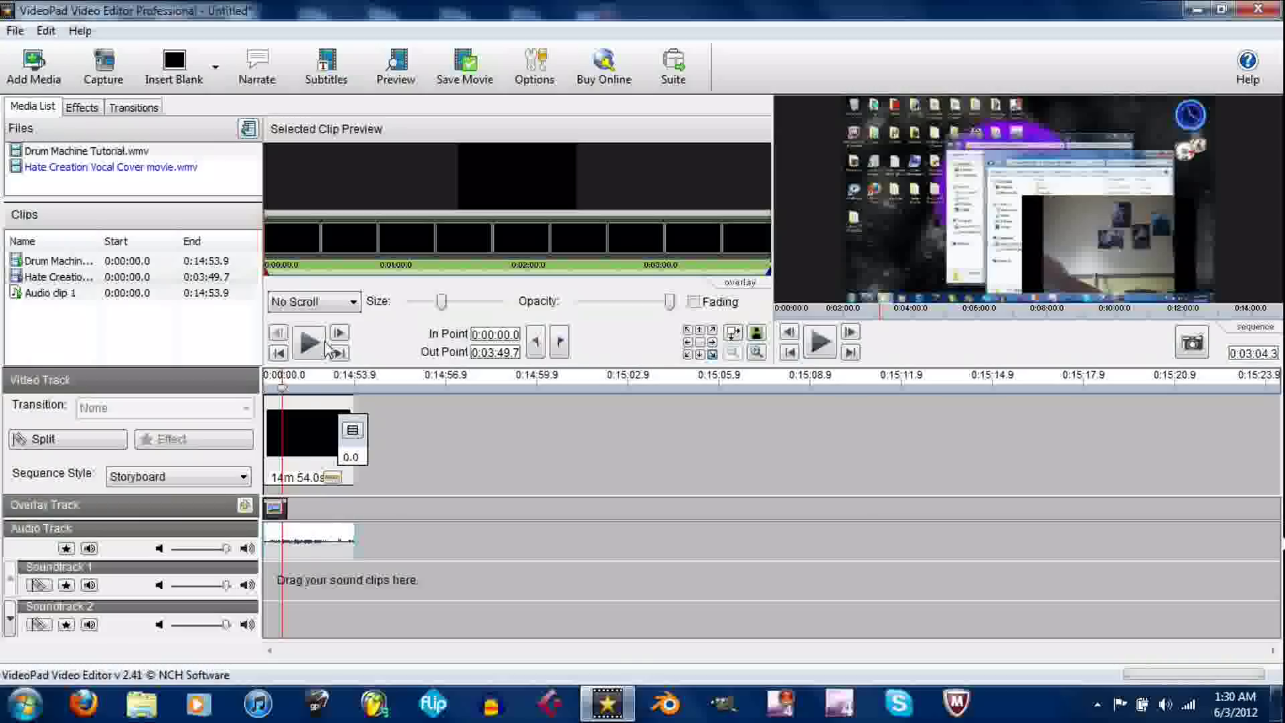
{"action": "left_click", "coordinate": [325, 345]}
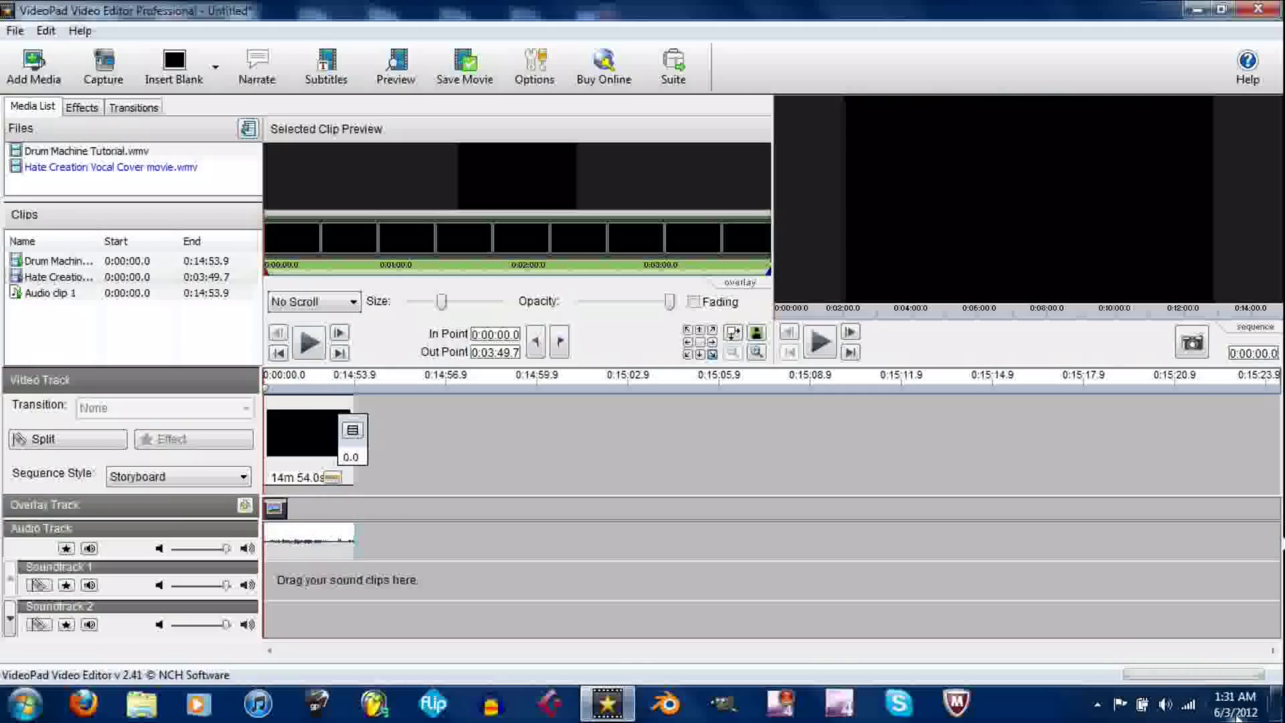